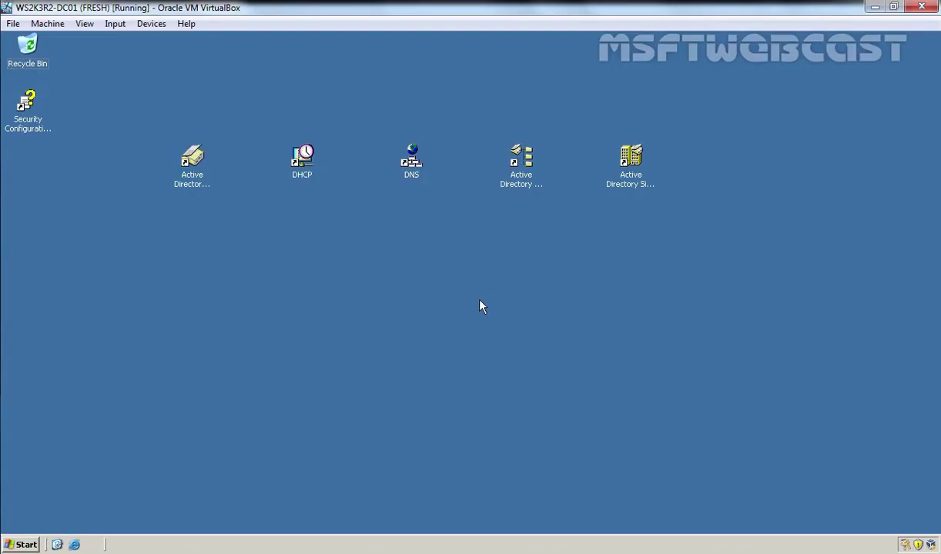
Step: Check the domain controllers of mylab.local in Active Directory Users and Computers, showing their full names, and close the console
click(205, 182)
key(Return)
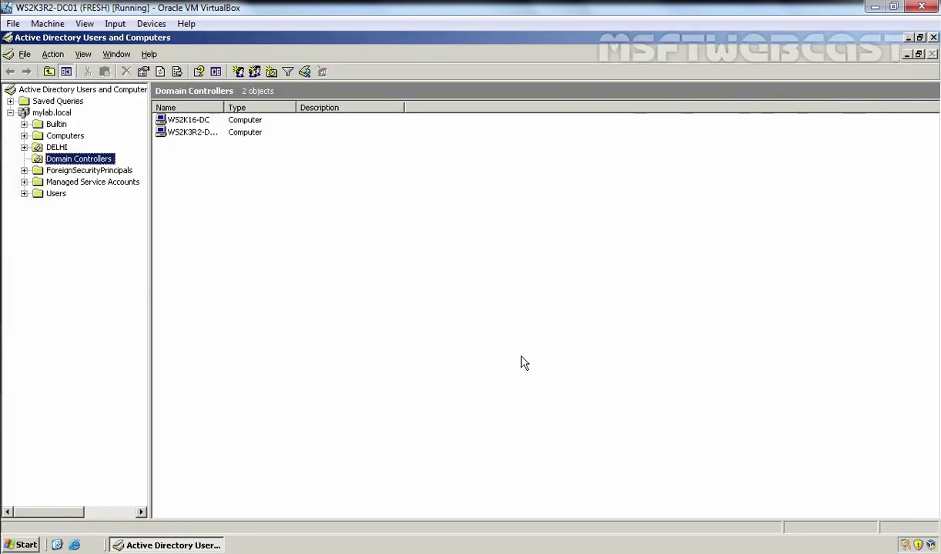
double_click(226, 111)
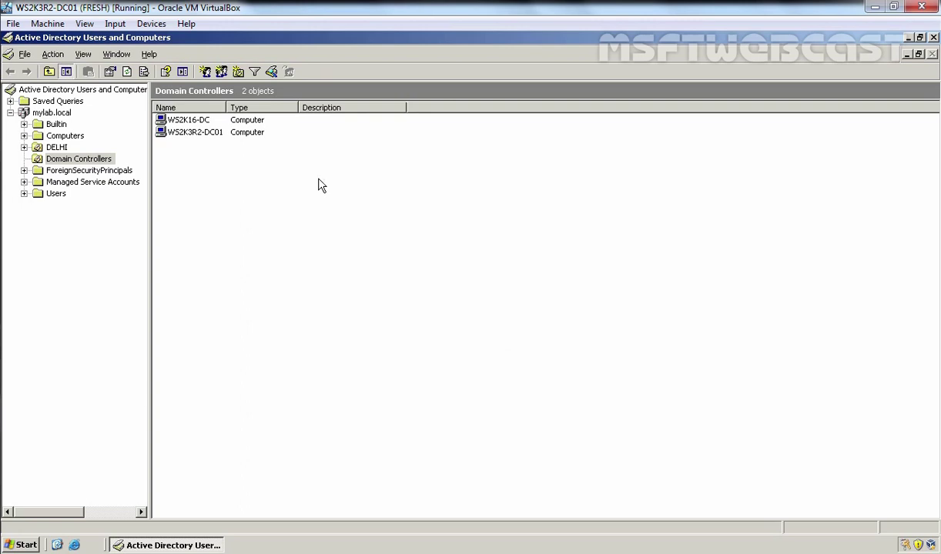
click(932, 37)
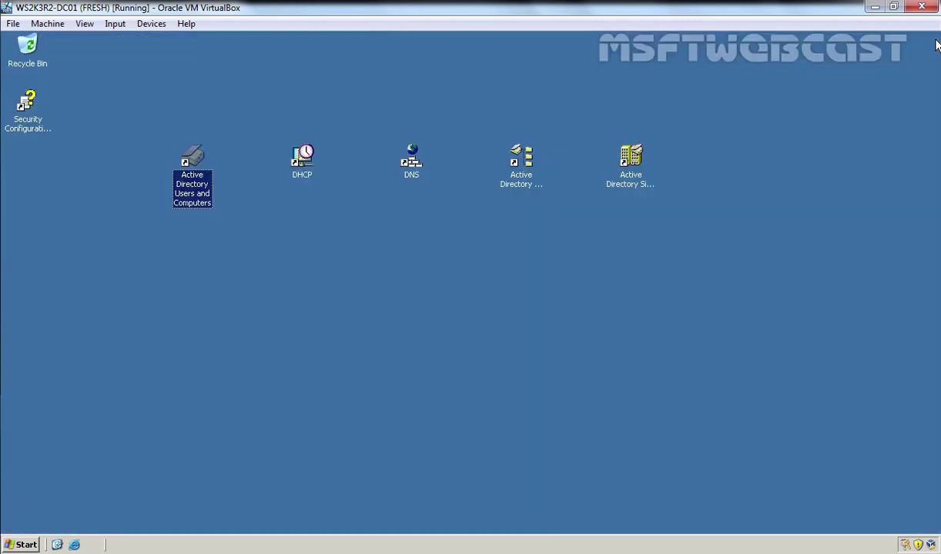
click(750, 289)
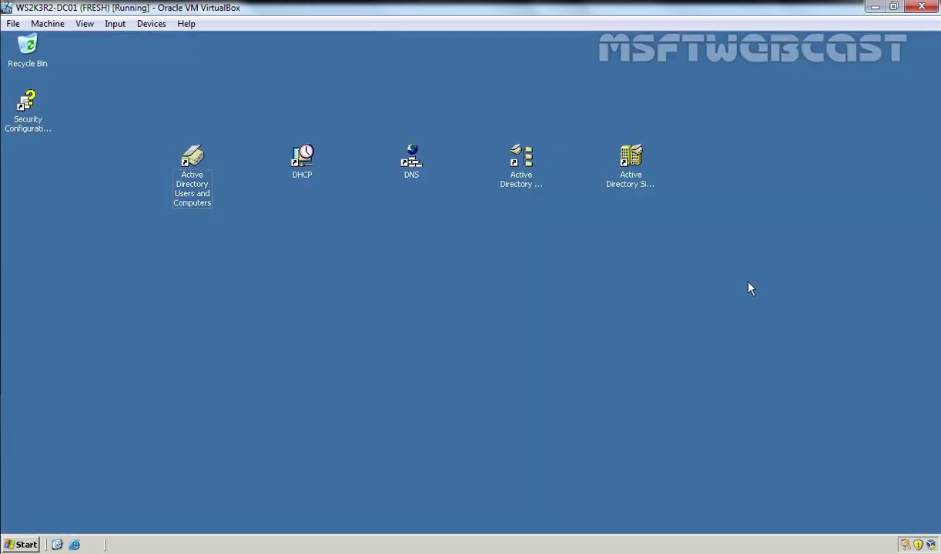
Step: Open the Internet Protocol (TCP/IP) properties of the Local Area Connection on WS2K3R2-DC01 through ncpa.cpl
key(super+r)
text(ncpa.cpl)
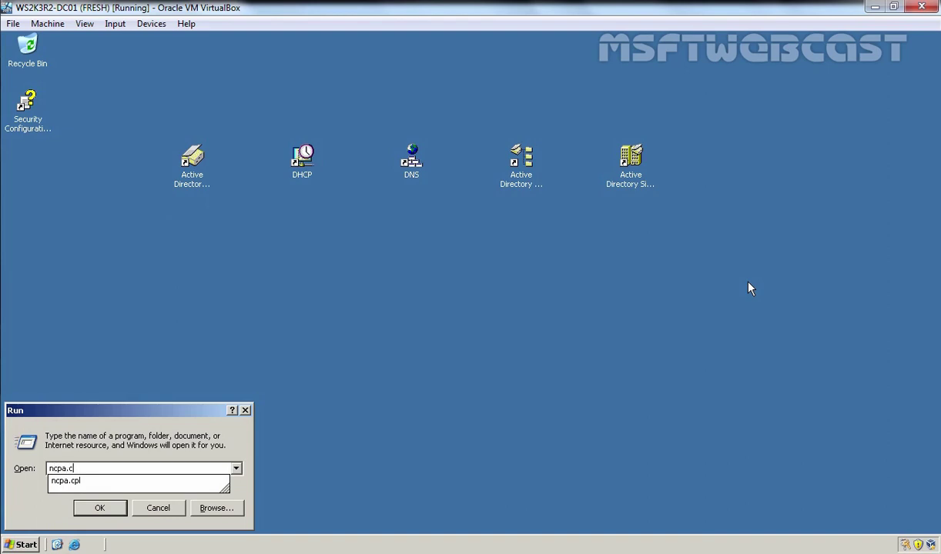
key(Return)
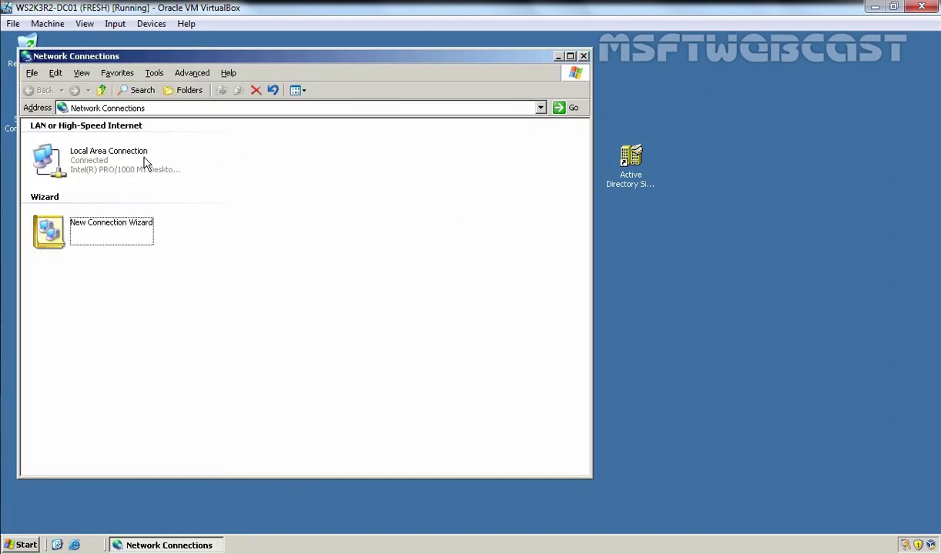
click(139, 161)
right_click(136, 159)
click(185, 269)
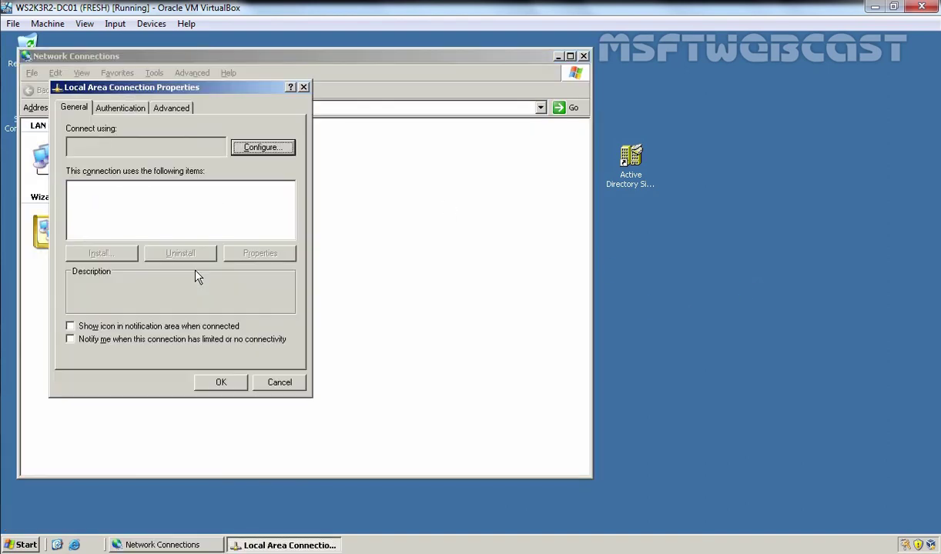
click(169, 225)
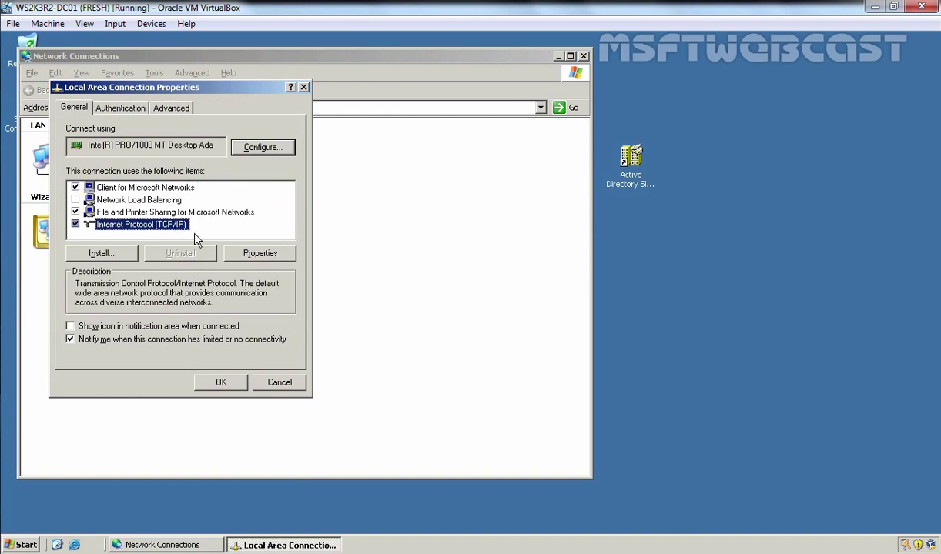
click(250, 252)
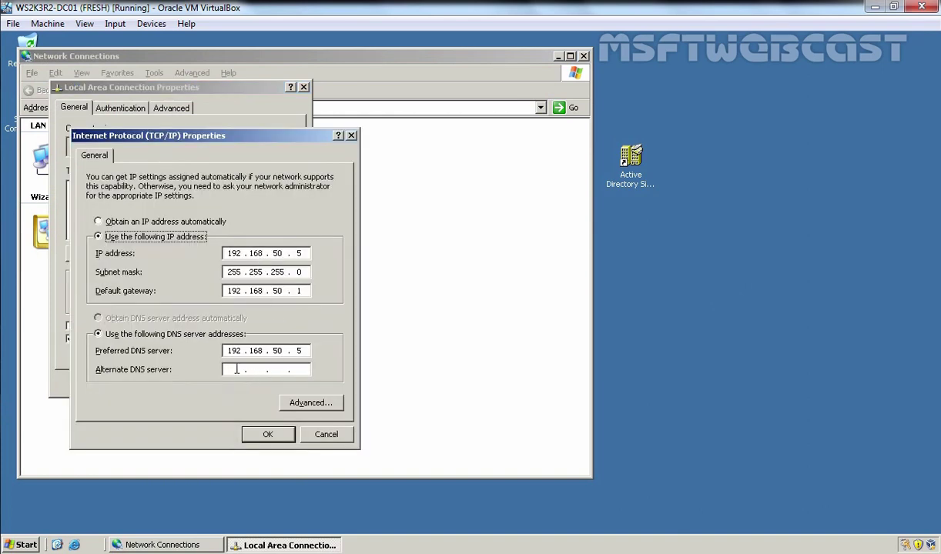
Step: Set the alternate DNS server to 192.168.50.8 and save the connection's settings
click(225, 351)
key(Tab)
text(192 . 168 . )
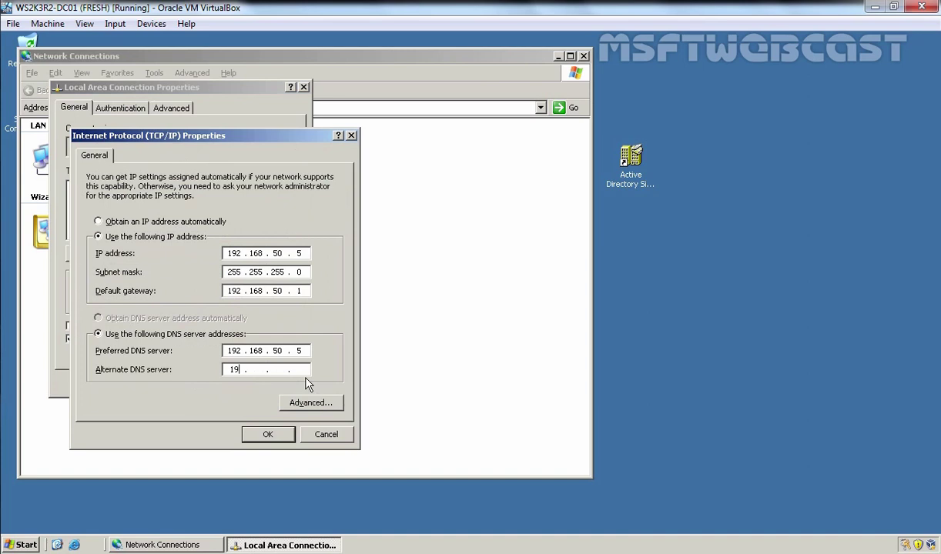
text(50 . 8)
click(268, 434)
click(222, 383)
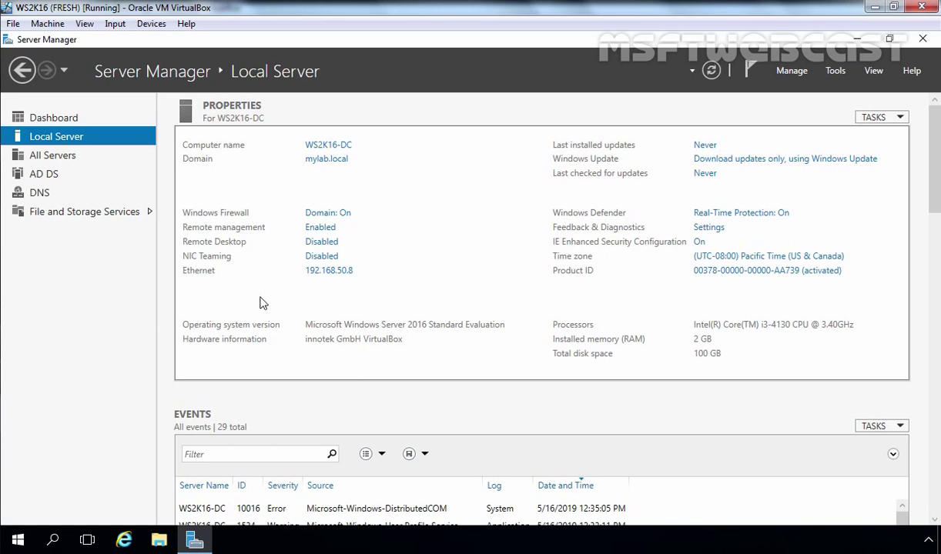
Step: On the WS2K16-DC server, open the Internet Protocol Version 4 (TCP/IPv4) properties of the Ethernet connection
click(176, 164)
right_click(176, 162)
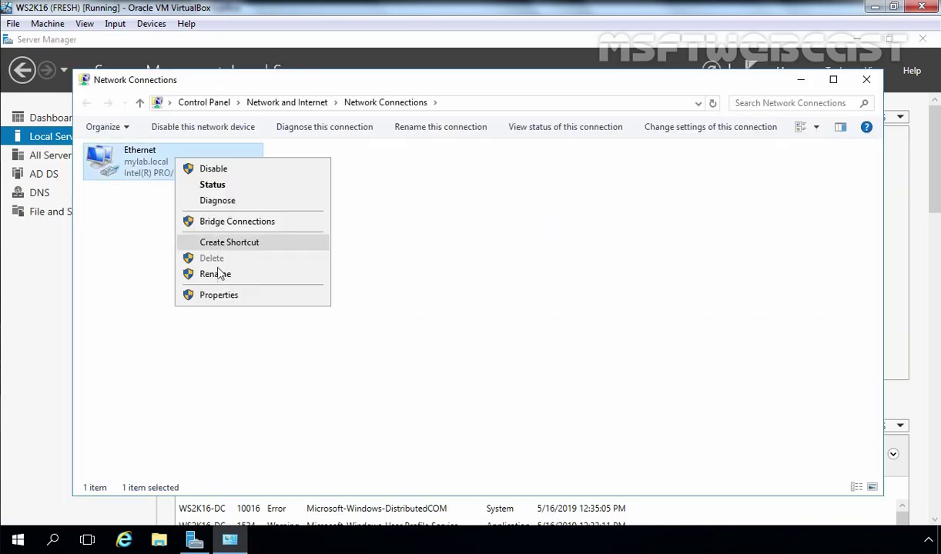
click(230, 297)
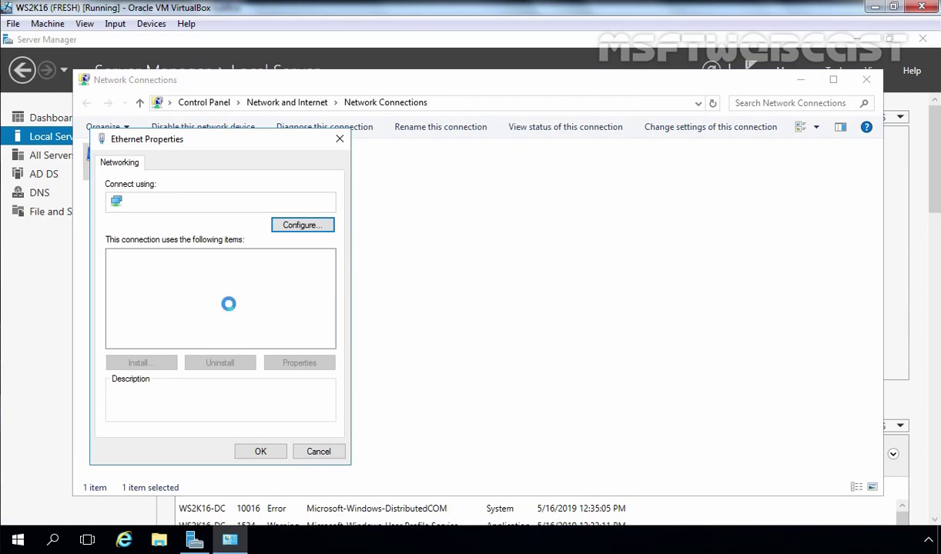
click(194, 294)
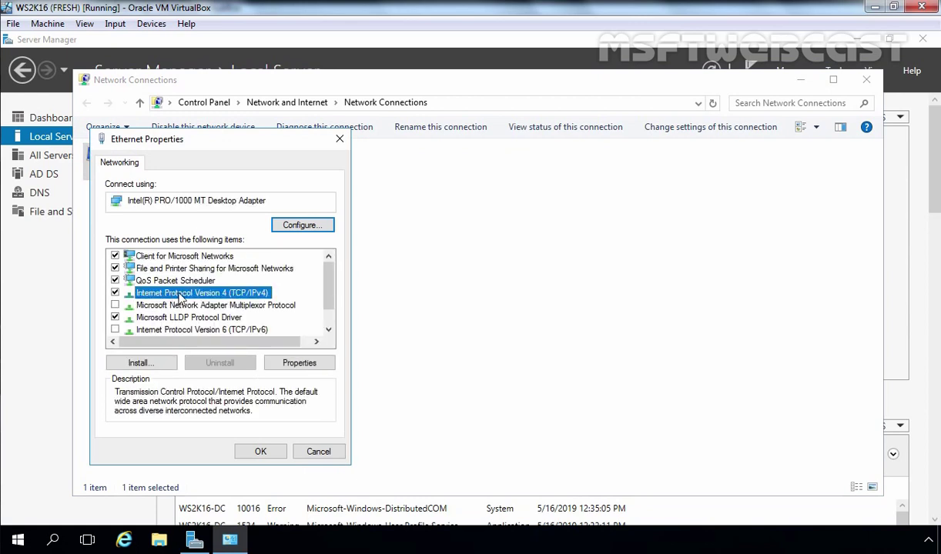
click(302, 364)
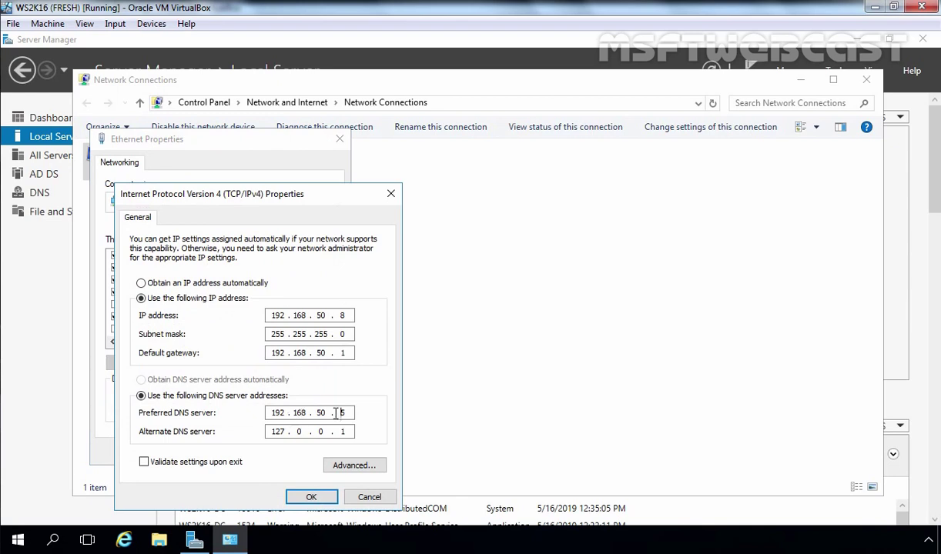
Step: Set the preferred DNS server to 192.168.50.8 and the alternate to 192.168.50.5, save, and close Network Connections
drag(337, 413, 362, 416)
text(8)
double_click(276, 431)
text(192 . 168 . )
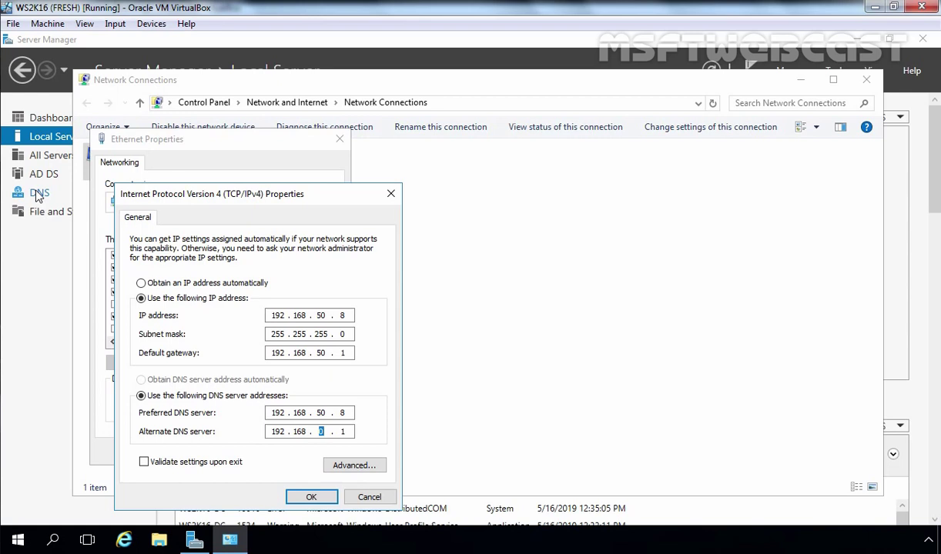
text(50 . 5)
click(311, 497)
click(260, 449)
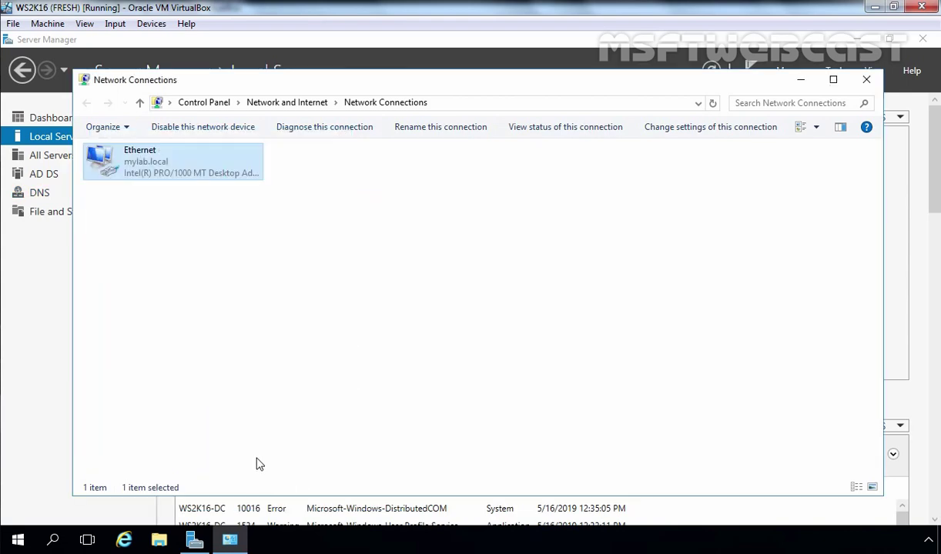
click(865, 79)
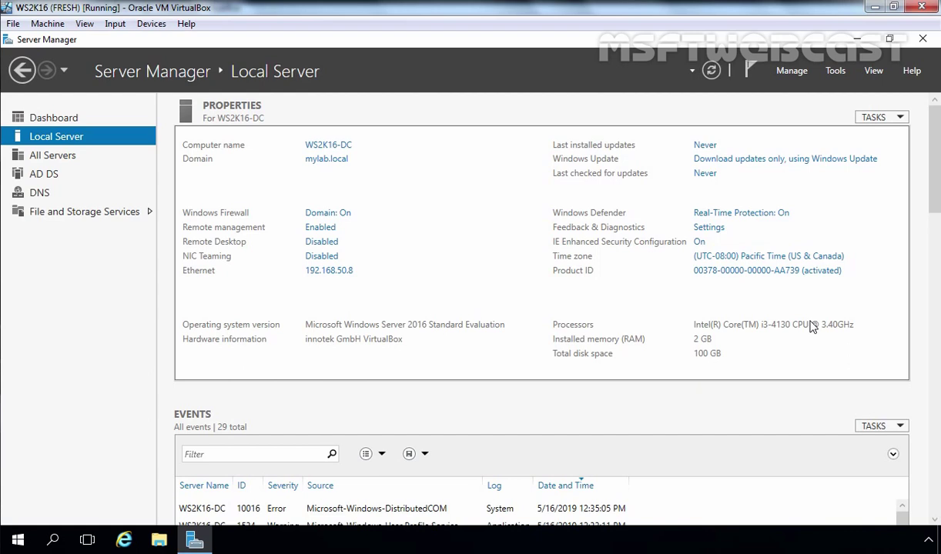
Step: Open Active Directory Sites and Services on WS2K16-DC
click(837, 70)
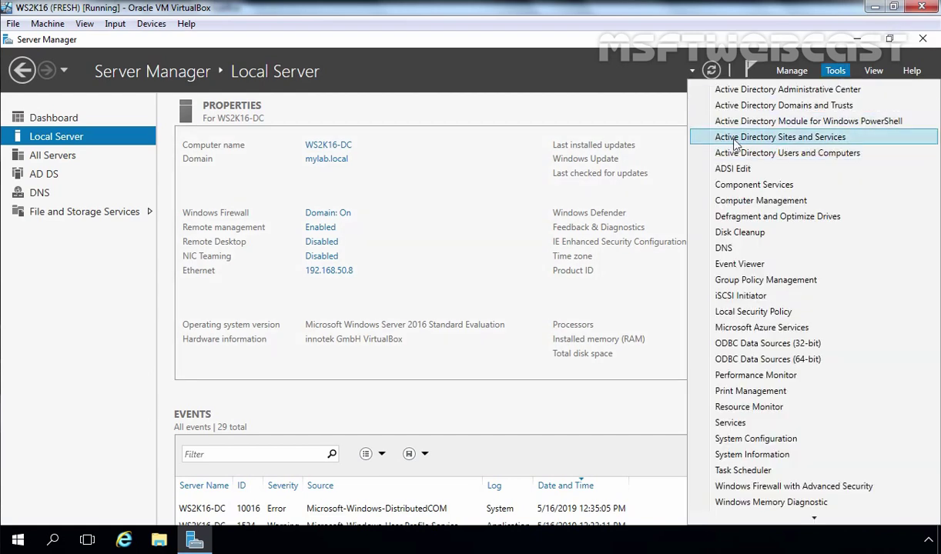
click(789, 137)
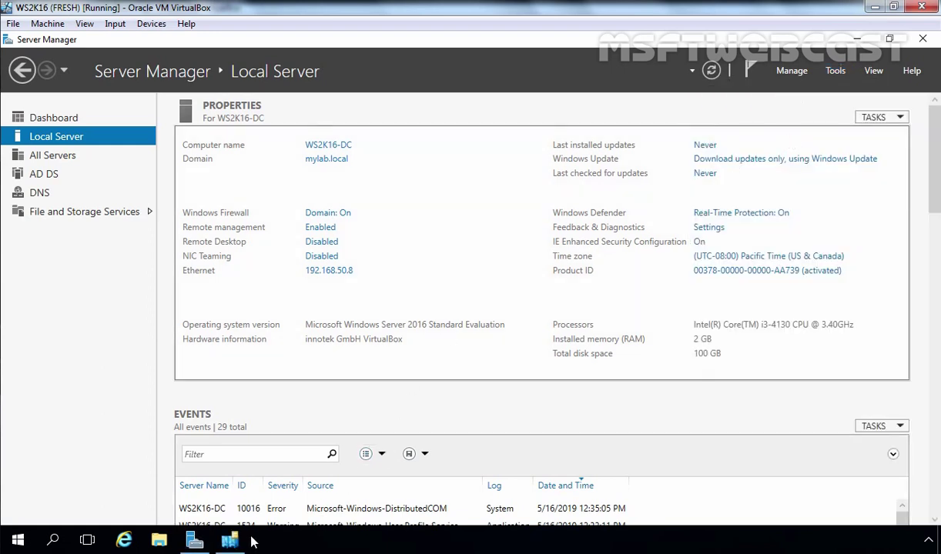
click(595, 137)
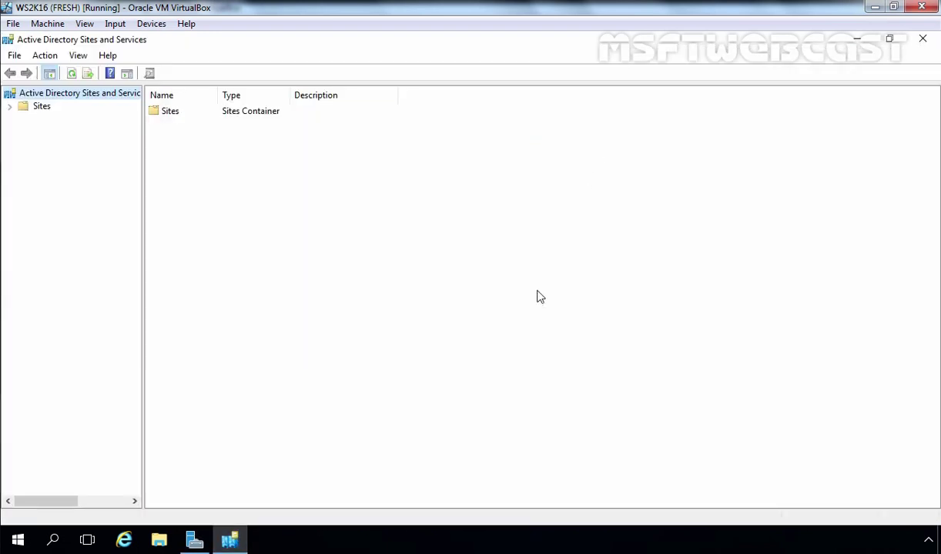
Step: Expand the HeadQuarter site's servers and display the NTDS Settings of WS2K16-DC
click(39, 107)
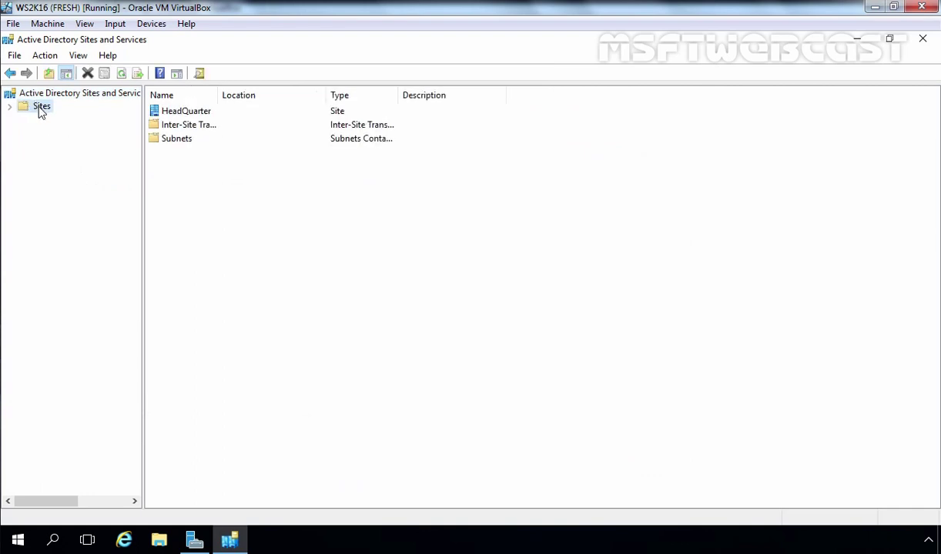
double_click(39, 110)
click(71, 146)
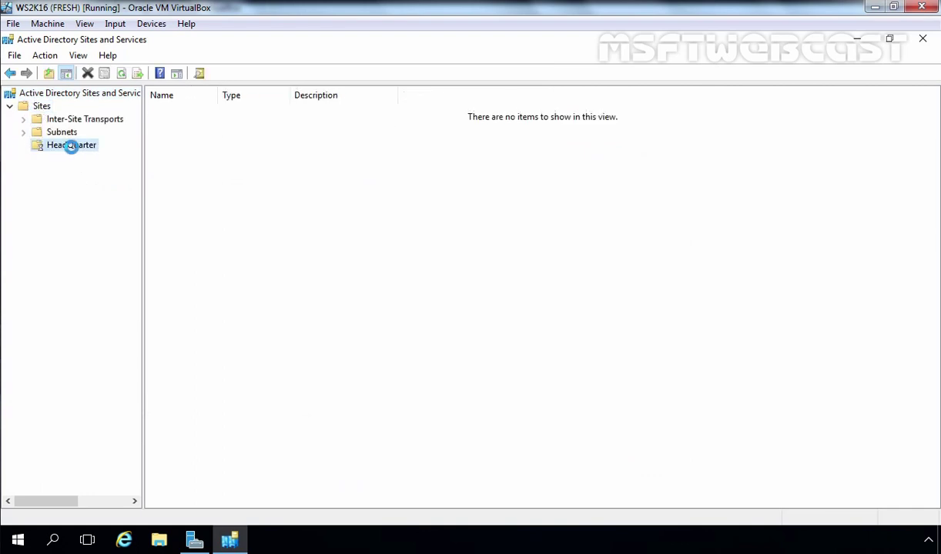
double_click(73, 150)
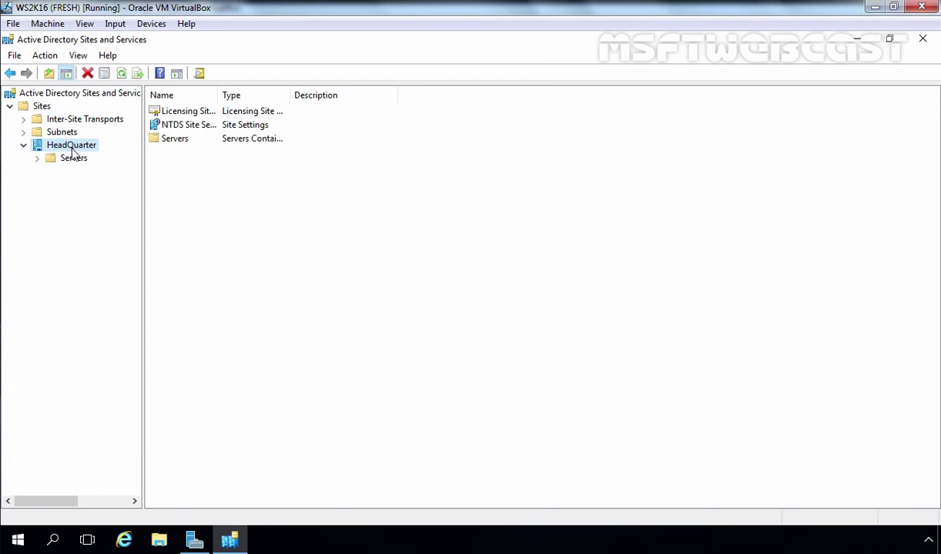
click(73, 159)
click(37, 159)
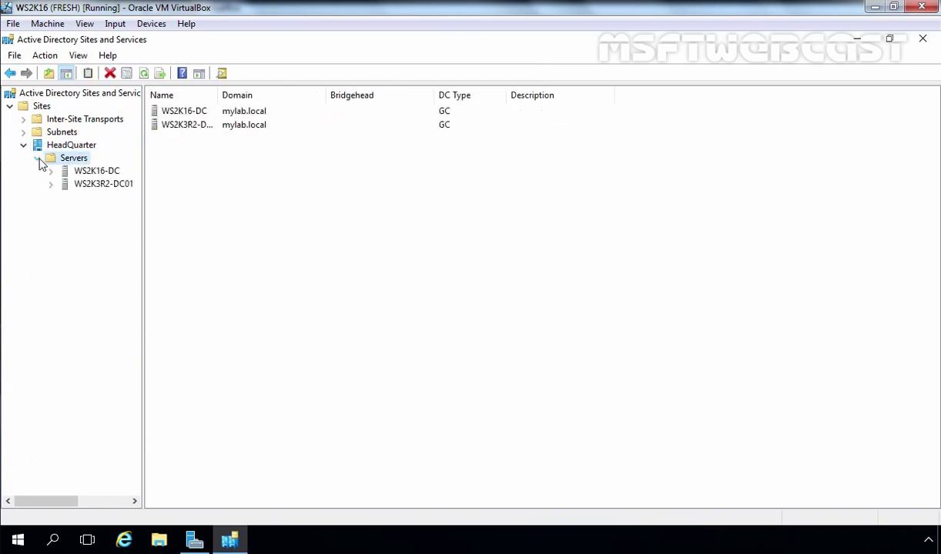
click(94, 173)
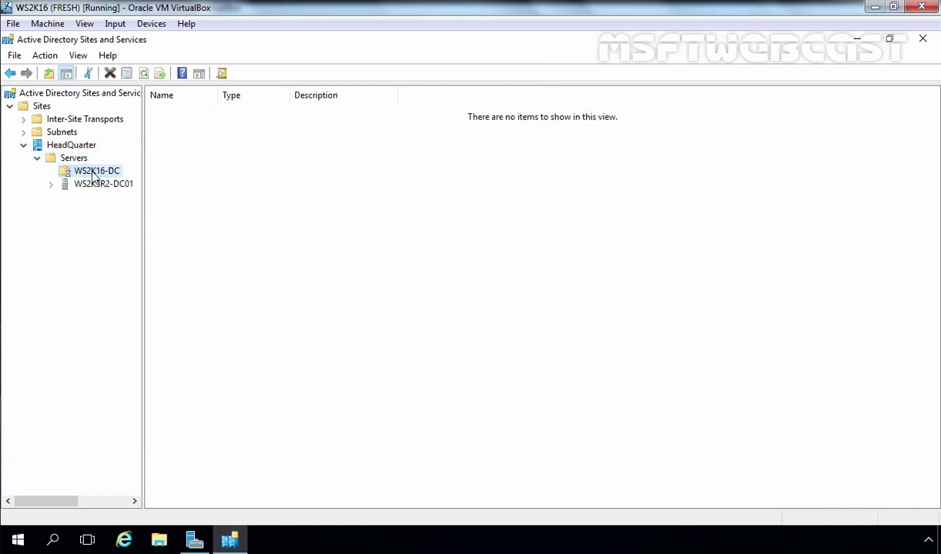
click(94, 173)
key(Escape)
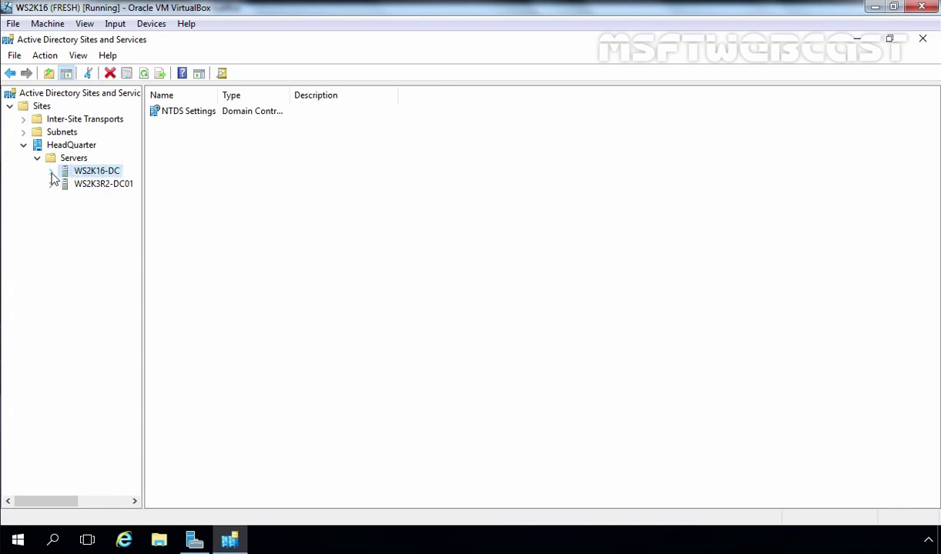
click(51, 172)
click(110, 185)
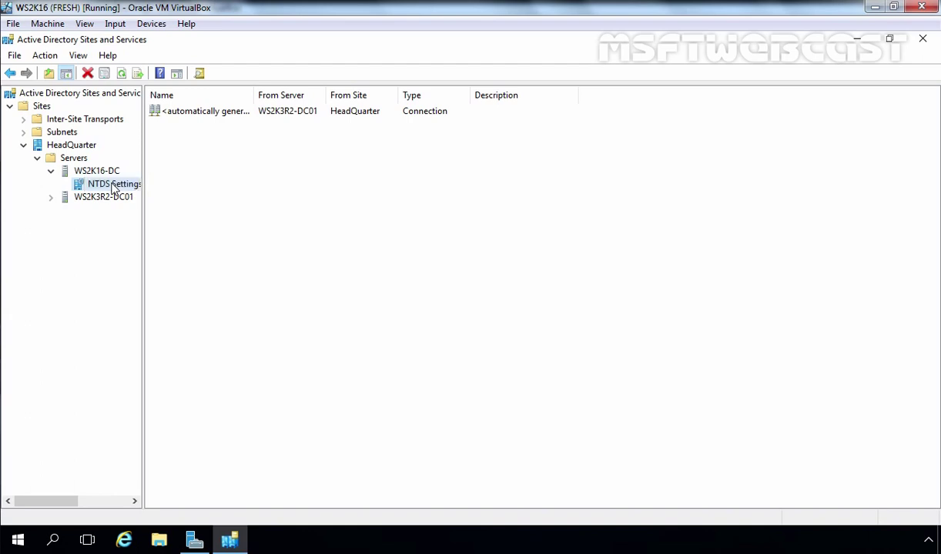
Step: Run Check Replication Topology on the NTDS Settings of WS2K16-DC and dismiss the resulting message
right_click(113, 187)
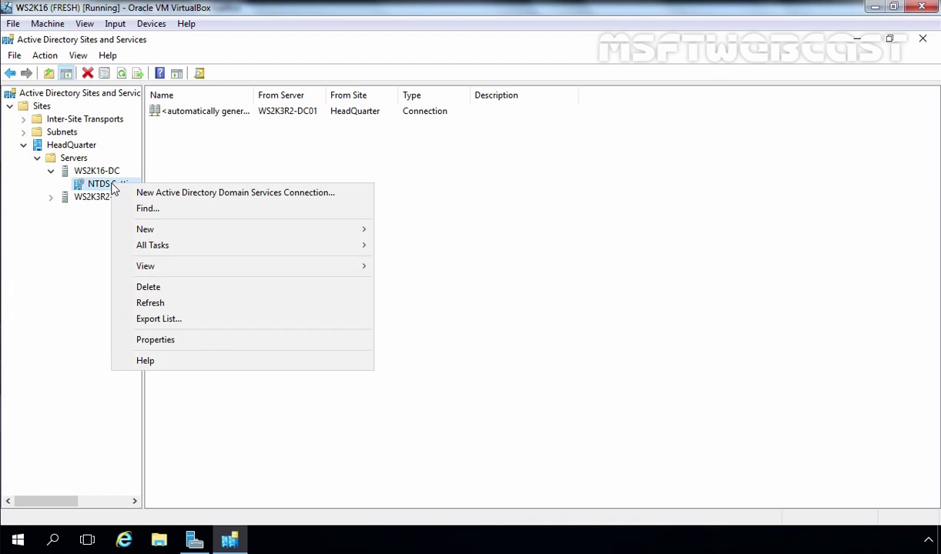
mouse_move(212, 252)
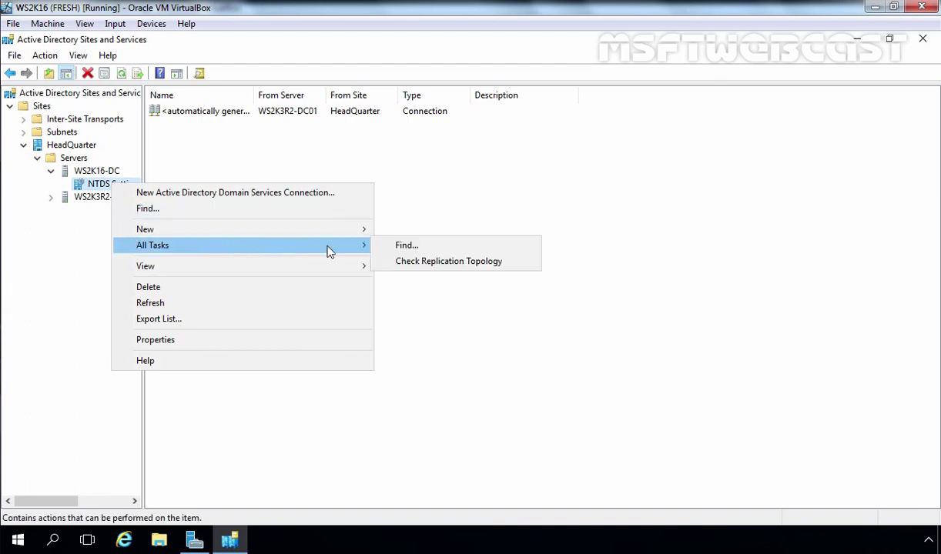
click(460, 264)
click(612, 355)
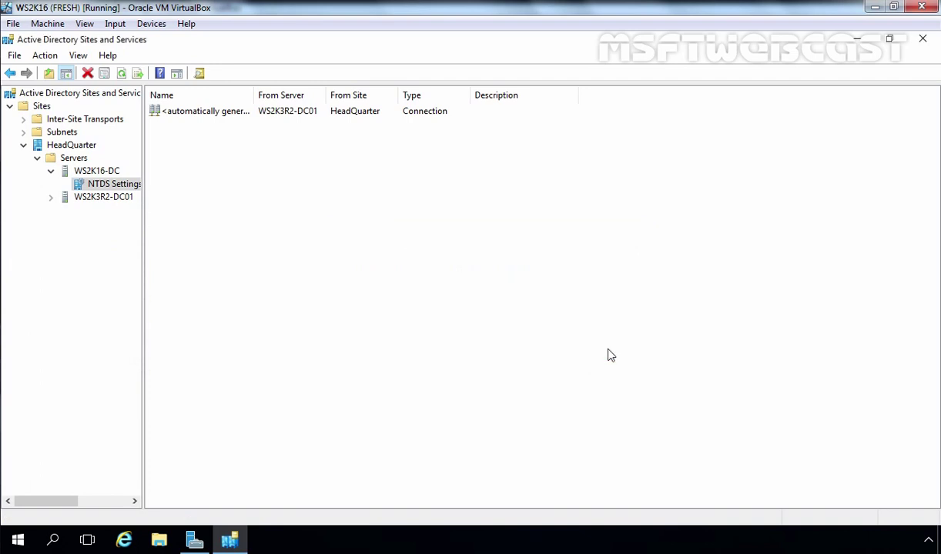
Step: Refresh WS2K16-DC's connection list and select the connection from WS2K3R2-DC01, with its name column fitted to the full text
right_click(364, 188)
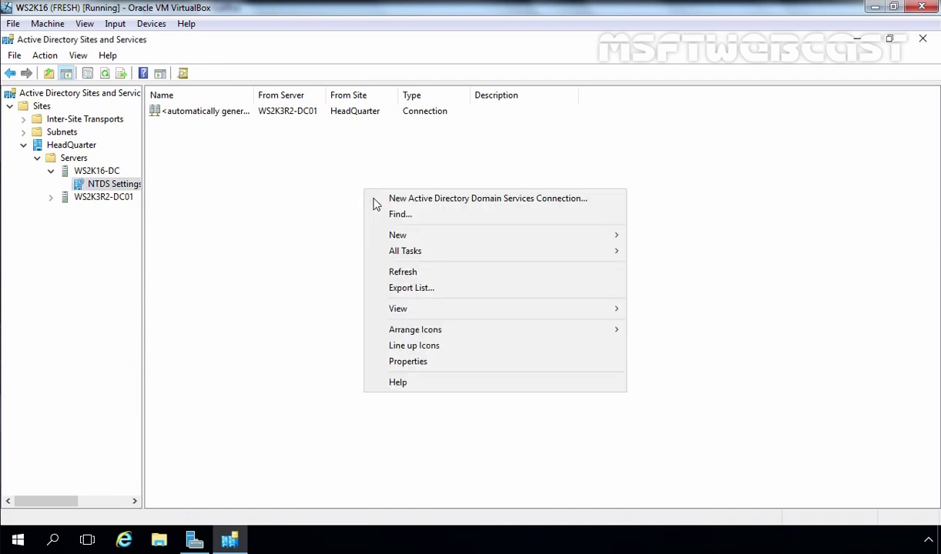
click(399, 273)
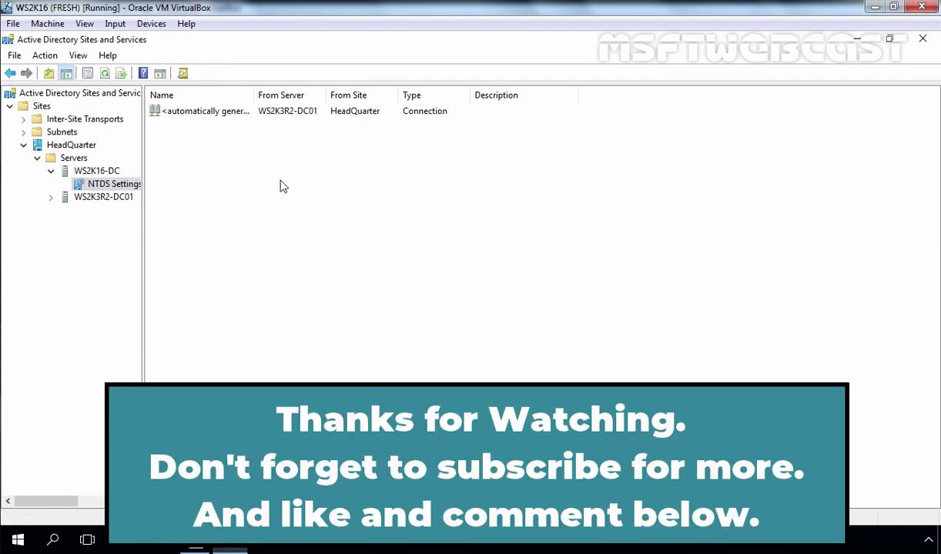
double_click(254, 92)
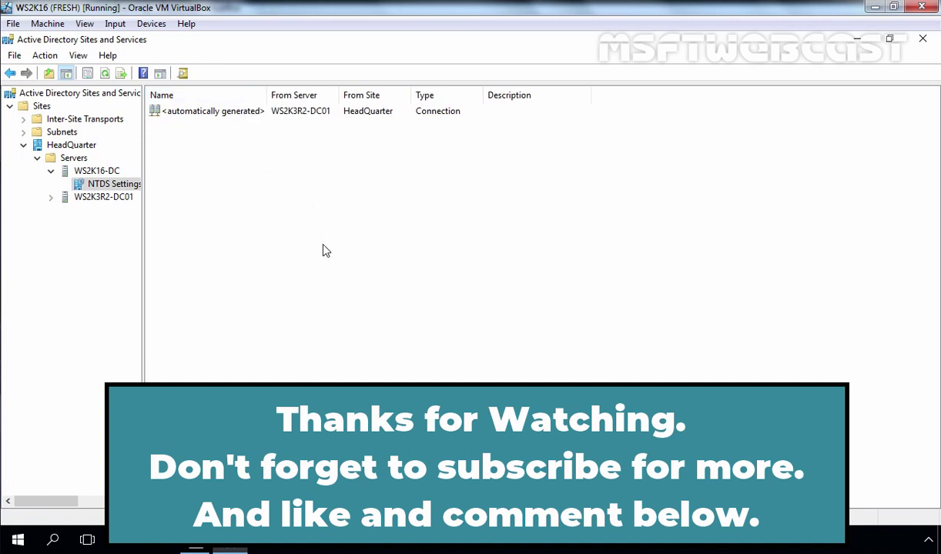
click(194, 116)
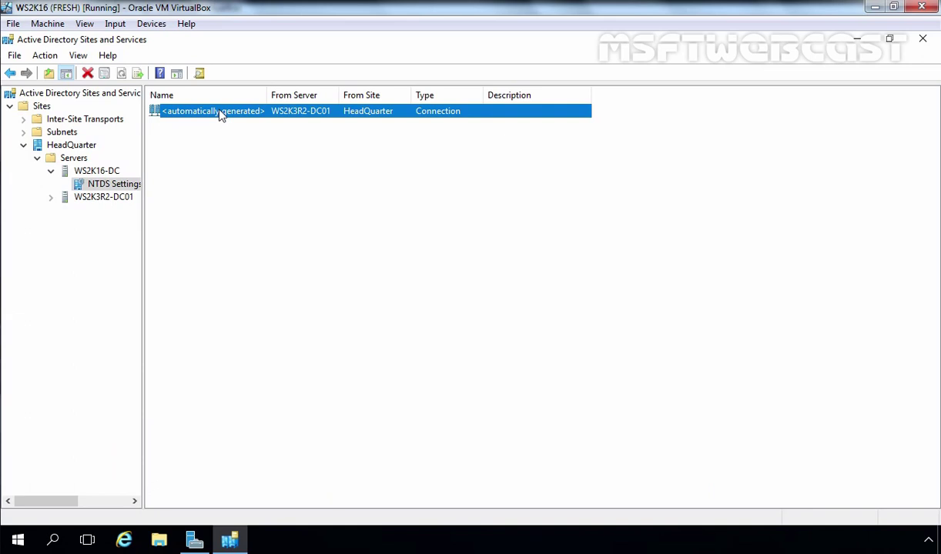
Step: Run Replicate Now on WS2K16-DC's connection from WS2K3R2-DC01 and dismiss the resulting message
right_click(221, 115)
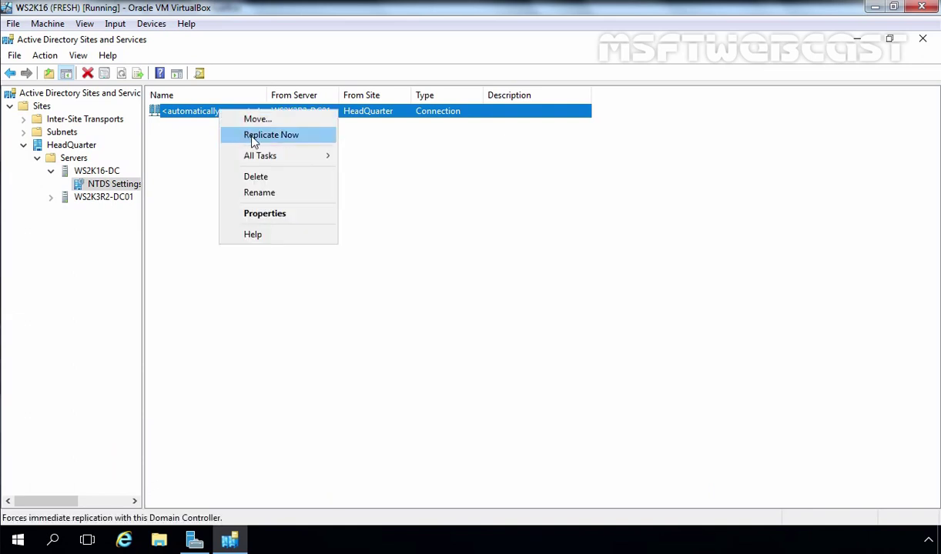
click(254, 139)
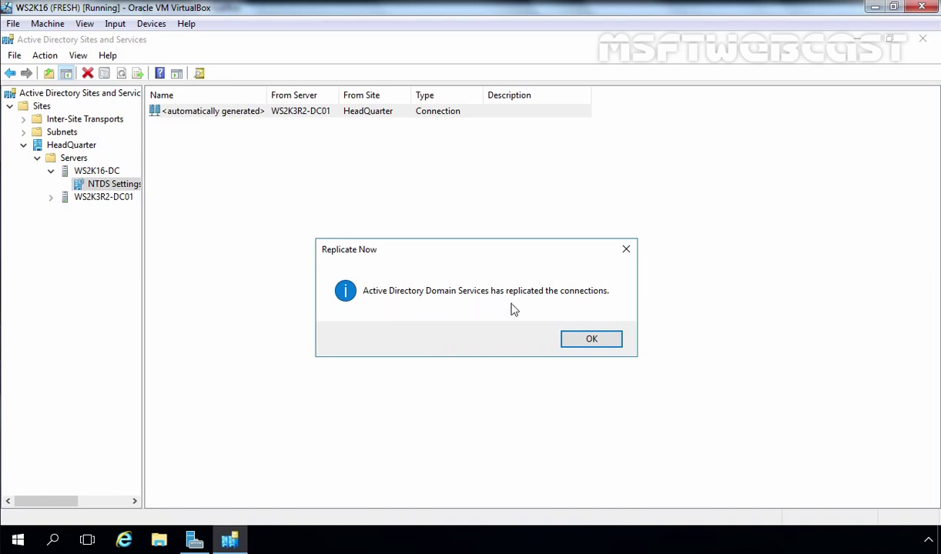
click(591, 339)
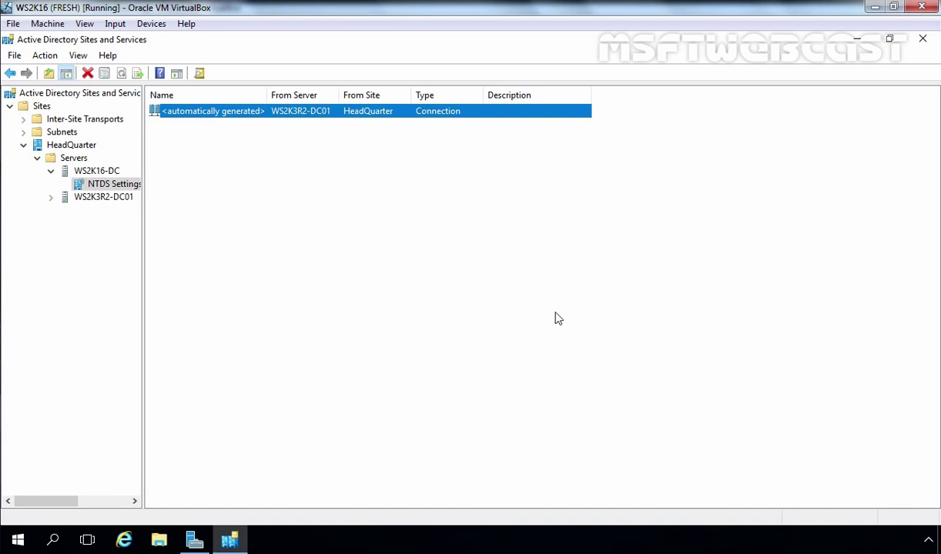
Step: Switch to the WS2K3R2-DC01 virtual machine and open Active Directory Sites and Services
key(alt+Tab)
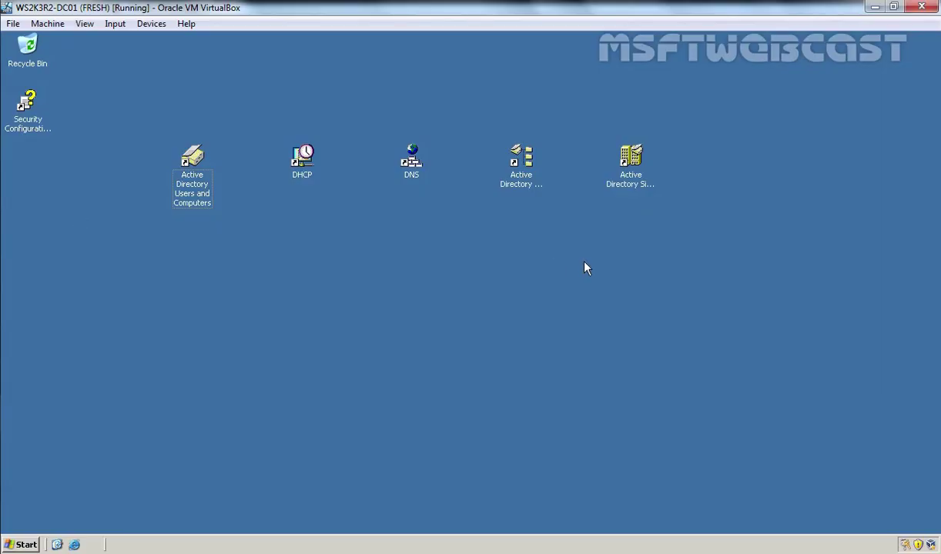
click(625, 164)
double_click(627, 168)
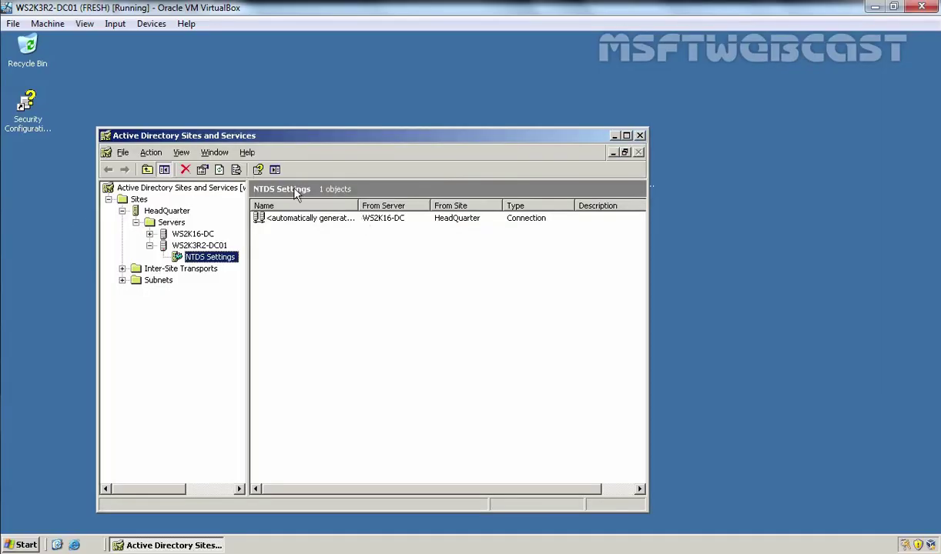
Step: Run Check Replication Topology on the NTDS Settings of WS2K3R2-DC01, dismiss the message and refresh the connection list
right_click(203, 260)
mouse_move(238, 297)
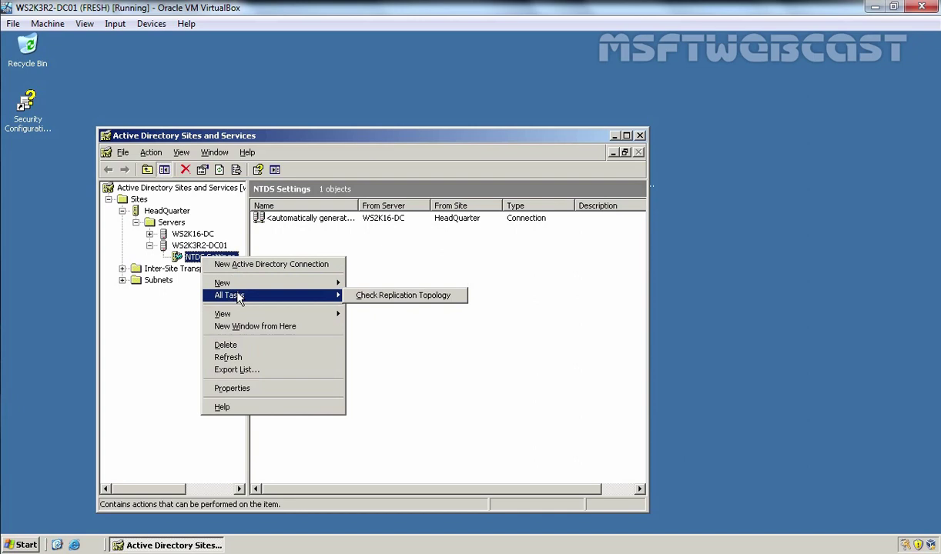
click(411, 297)
click(474, 323)
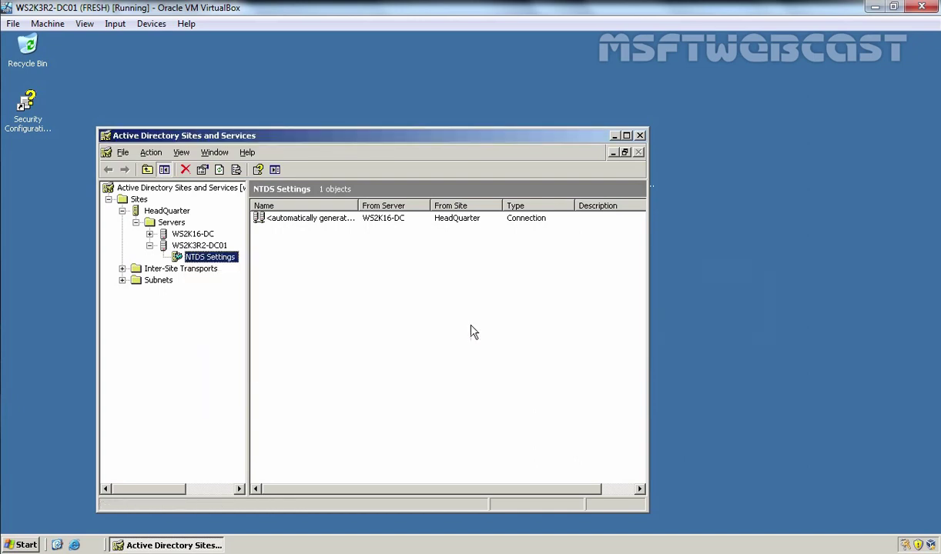
right_click(373, 278)
click(409, 337)
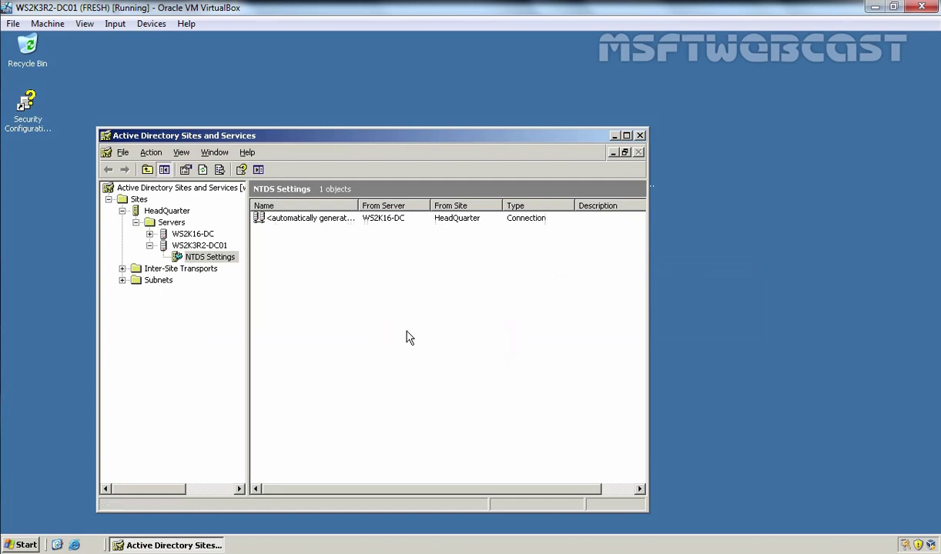
Step: Run Replicate Now on WS2K3R2-DC01's automatically generated connection from WS2K16-DC and dismiss the message
click(297, 220)
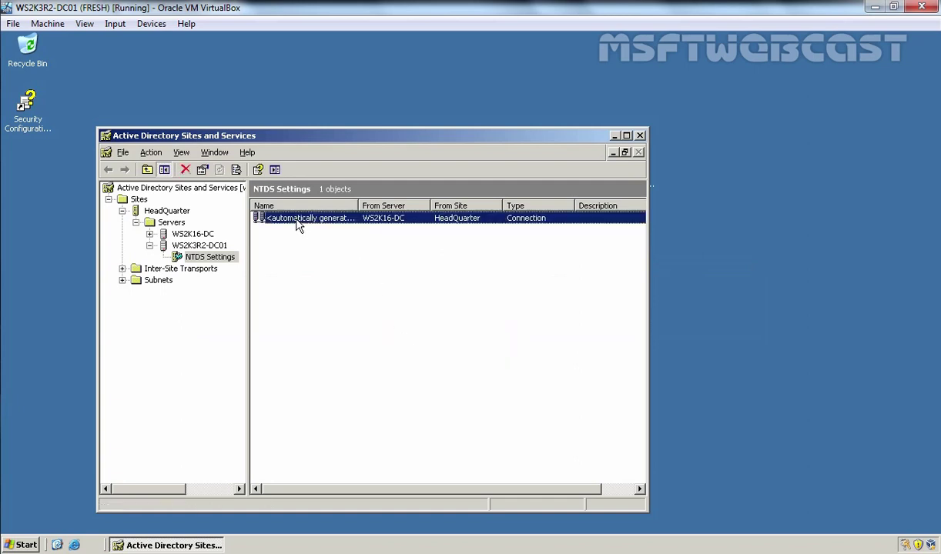
right_click(297, 221)
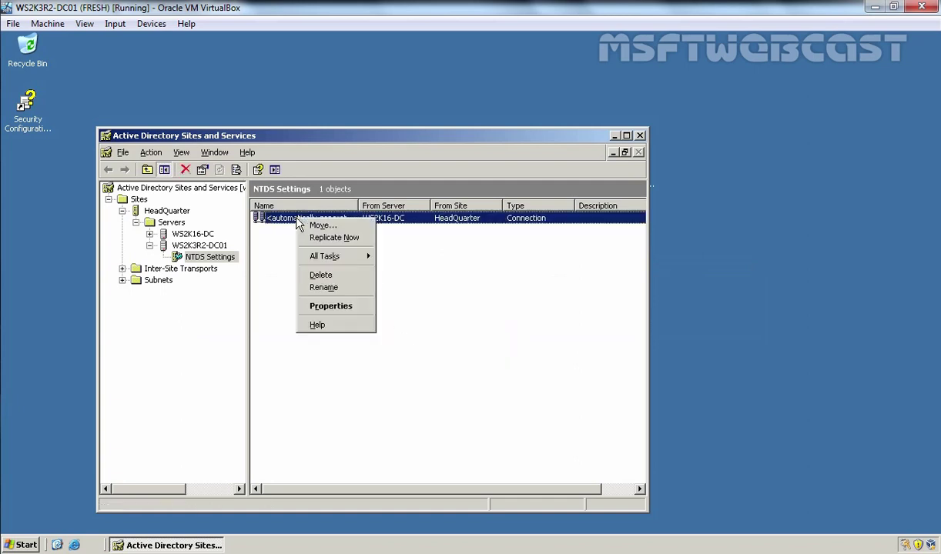
click(312, 241)
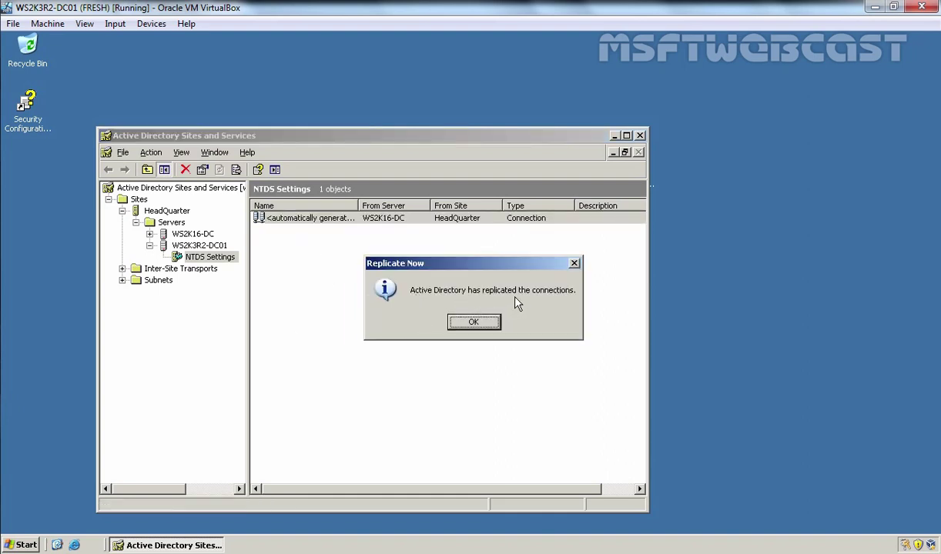
click(475, 321)
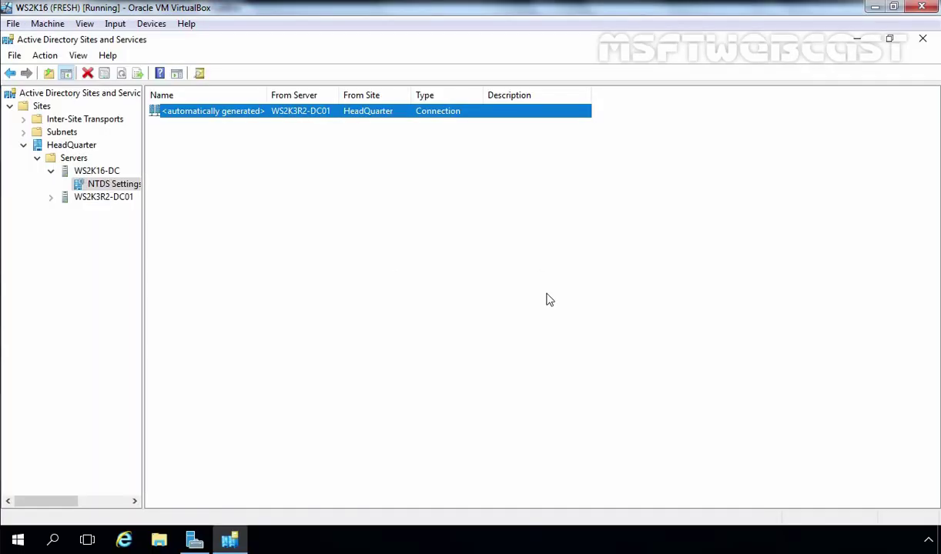
Step: Back on the WS2K16 virtual machine, expand WS2K3R2-DC01, display its NTDS Settings connections and examine the available tasks
click(110, 199)
double_click(111, 202)
click(119, 216)
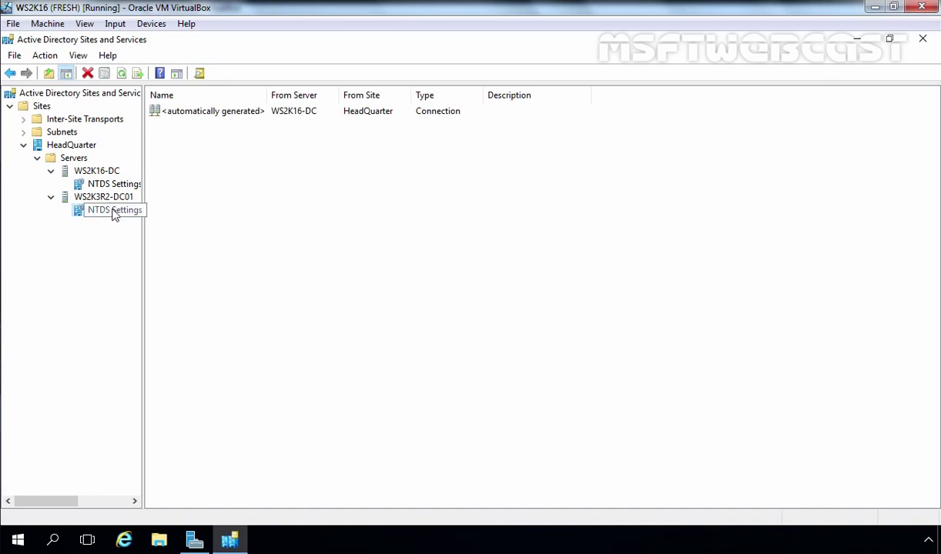
right_click(114, 214)
mouse_move(176, 307)
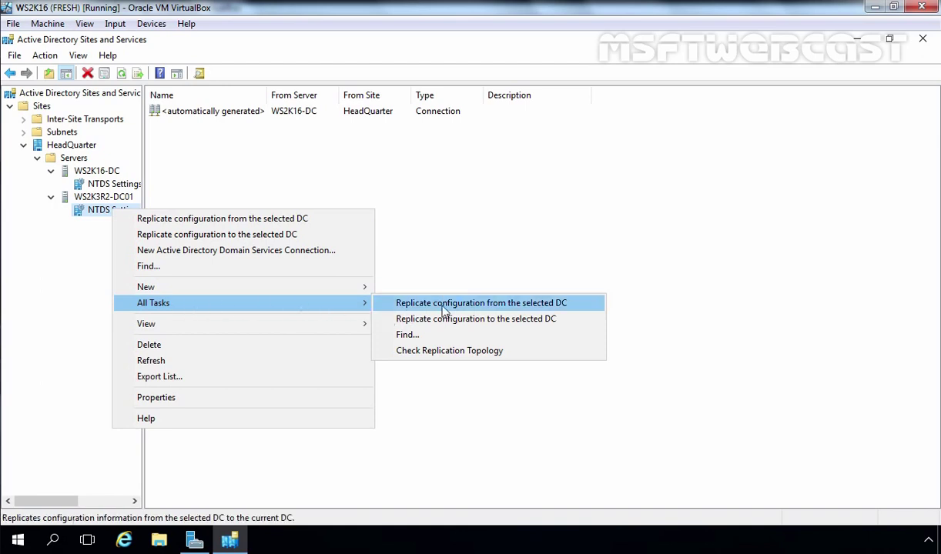
Step: Examine the tasks offered for the NTDS Settings of WS2K16-DC
click(102, 185)
right_click(97, 186)
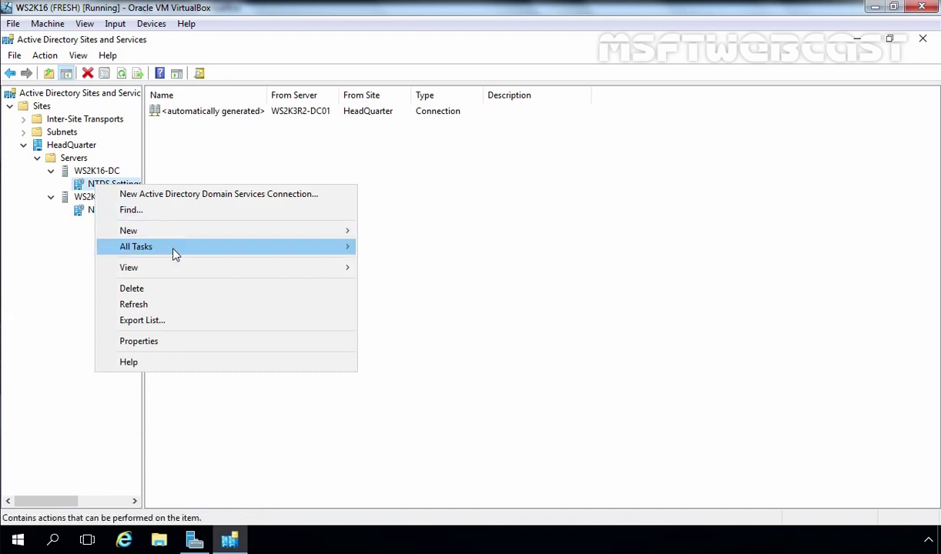
mouse_move(209, 246)
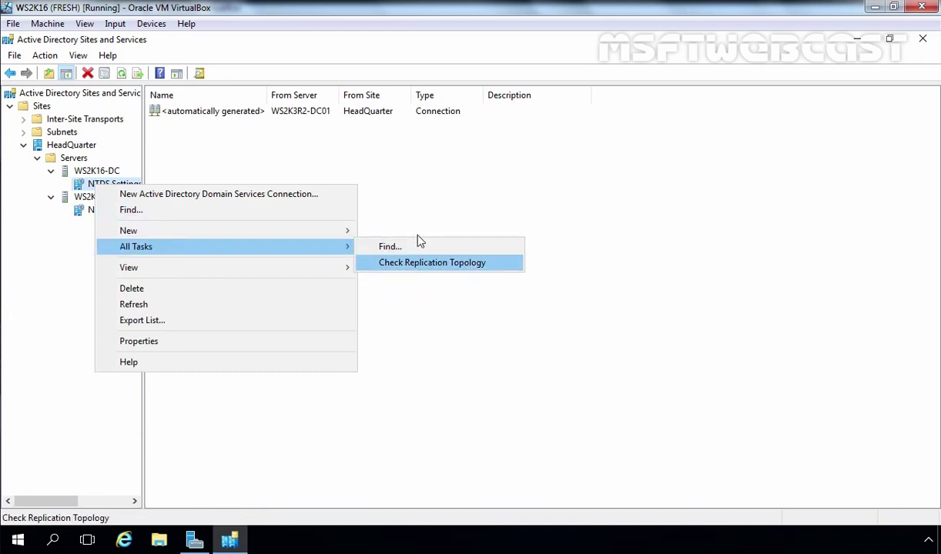
click(420, 263)
Step: Run Check Replication Topology on WS2K3R2-DC01's NTDS Settings from this server, dismiss the message and refresh the list
click(98, 212)
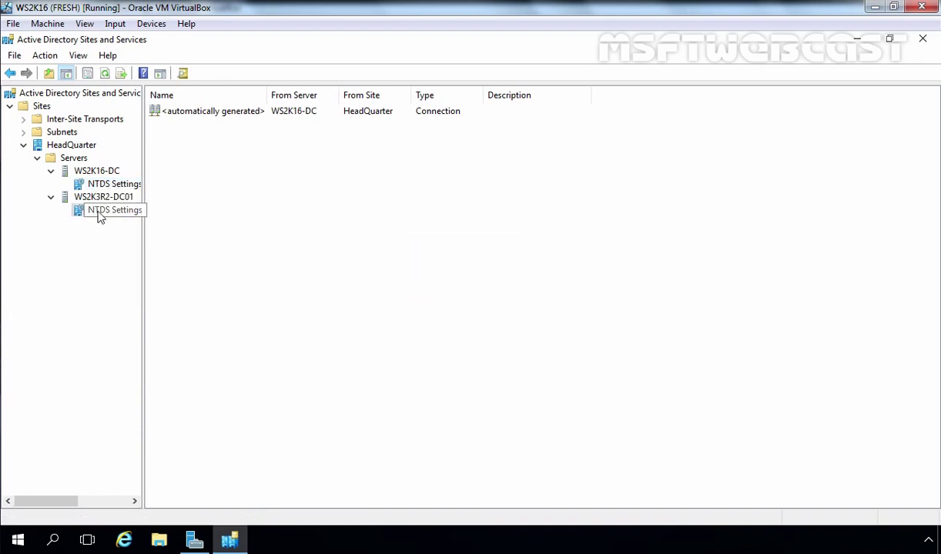
right_click(98, 215)
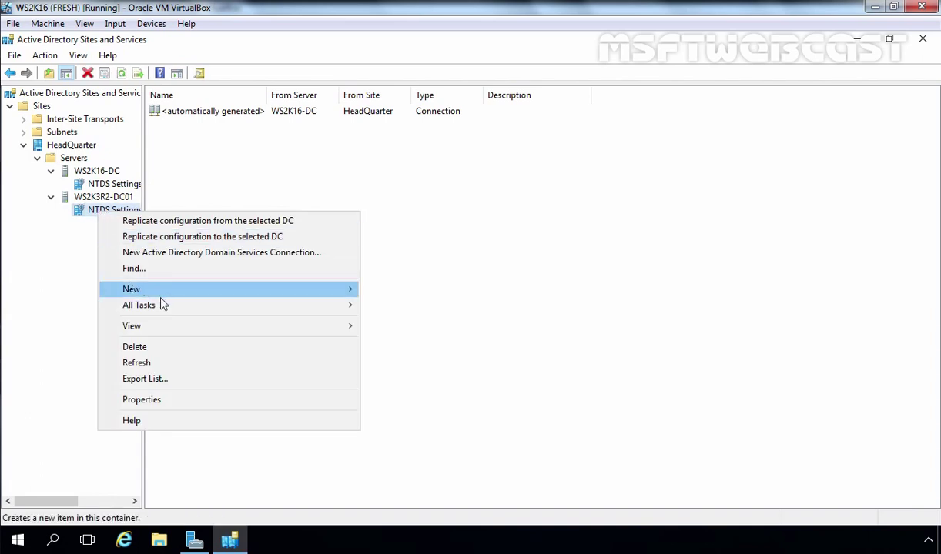
mouse_move(162, 307)
click(401, 354)
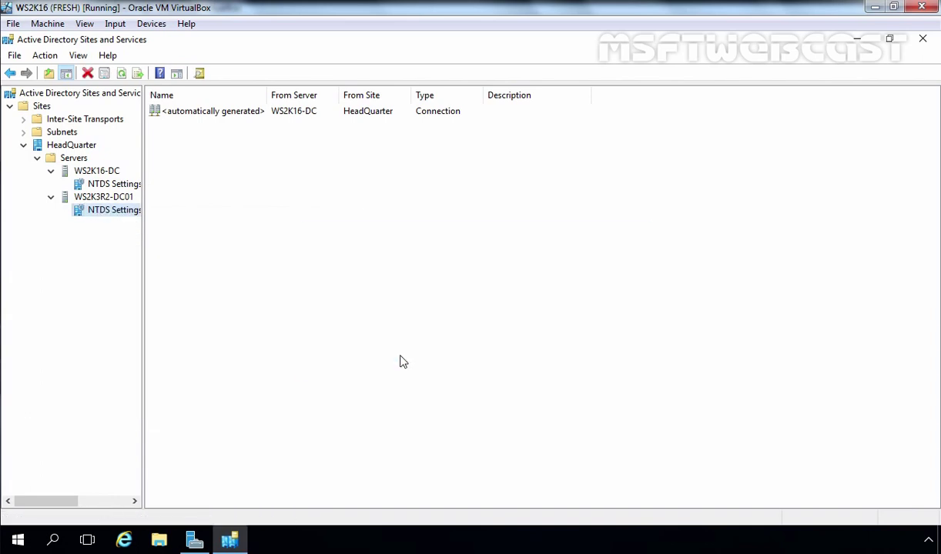
click(603, 355)
right_click(414, 198)
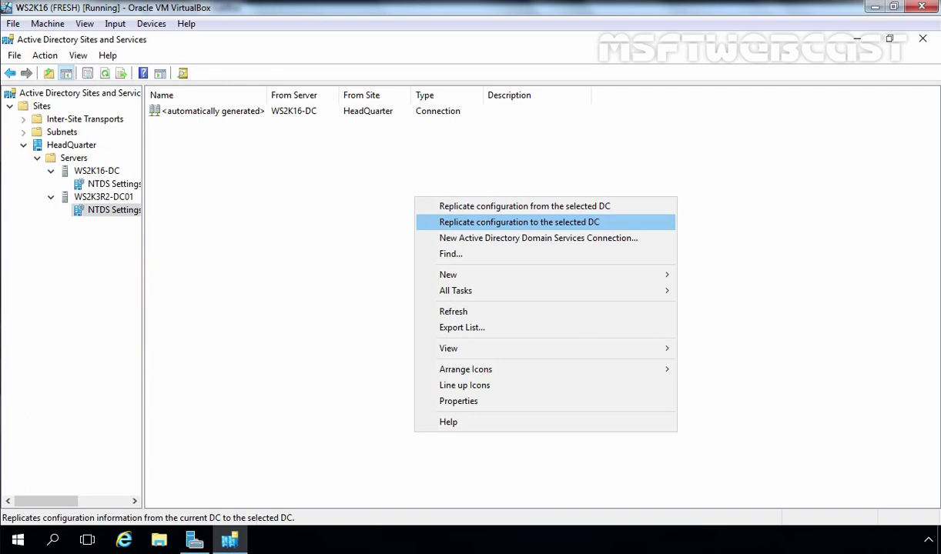
click(450, 312)
Step: Run Replicate Now on the connection from WS2K16-DC, dismiss the message and close Active Directory Sites and Services
click(211, 114)
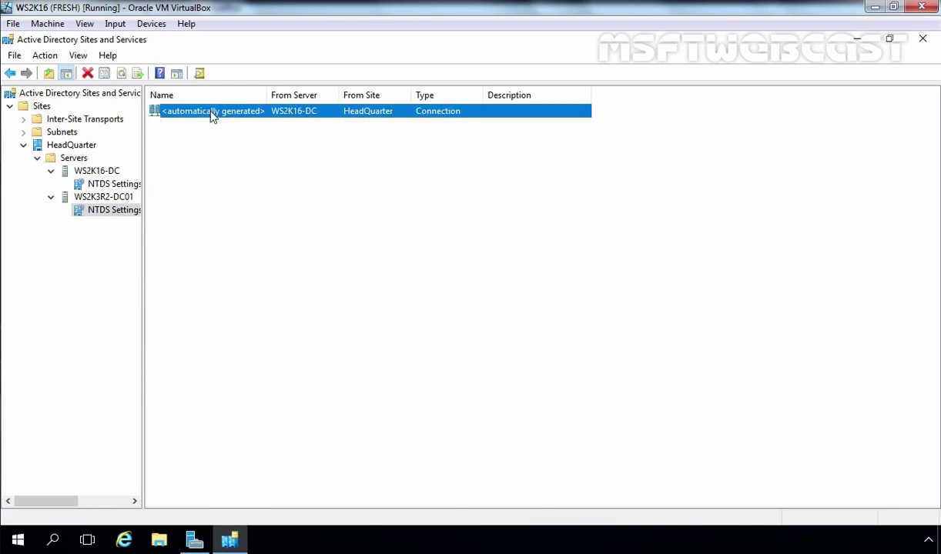
right_click(213, 115)
click(238, 139)
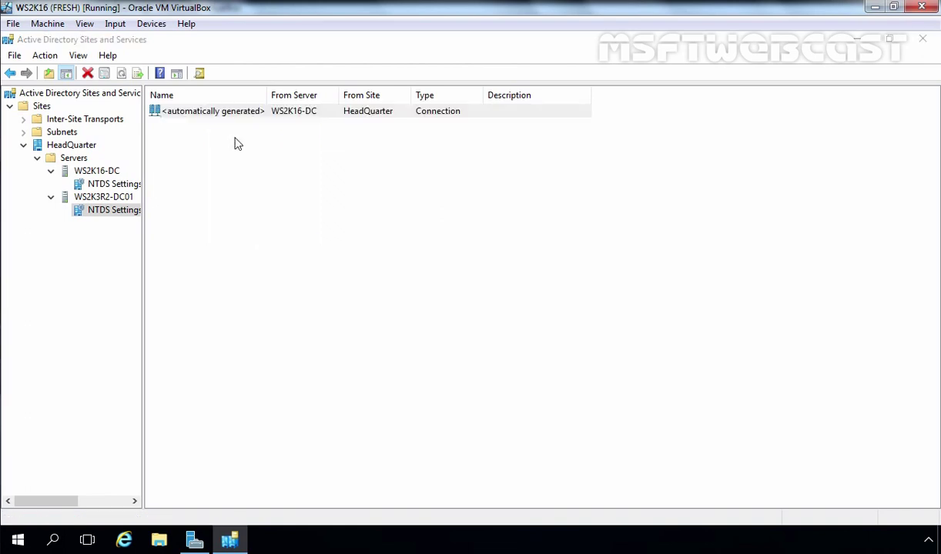
click(598, 341)
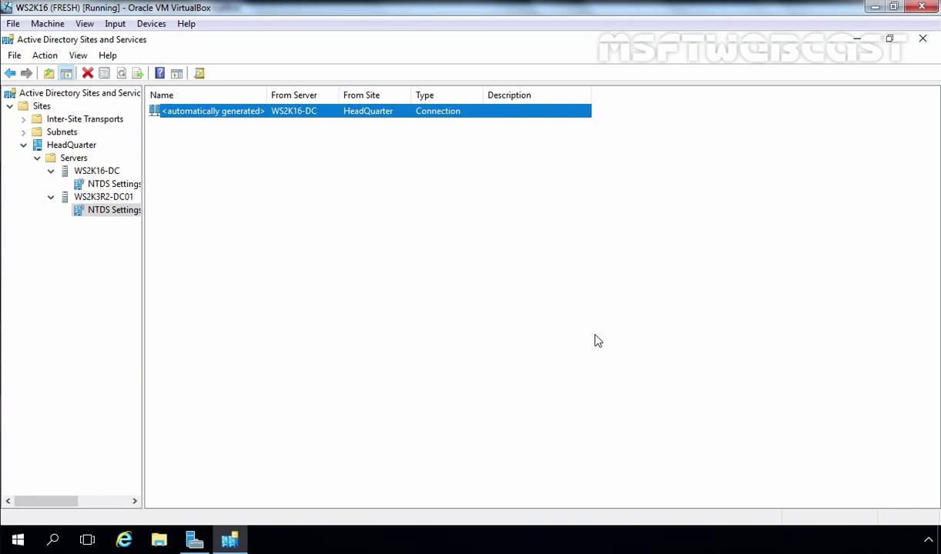
click(922, 38)
click(924, 40)
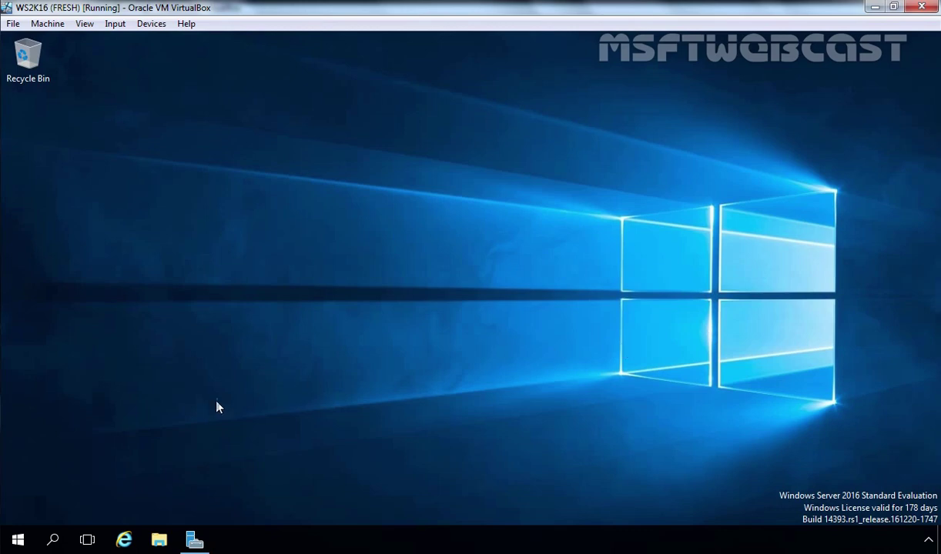
Step: Open an administrator command prompt, run "netdom query fsmo" and examine which server holds each role
right_click(17, 539)
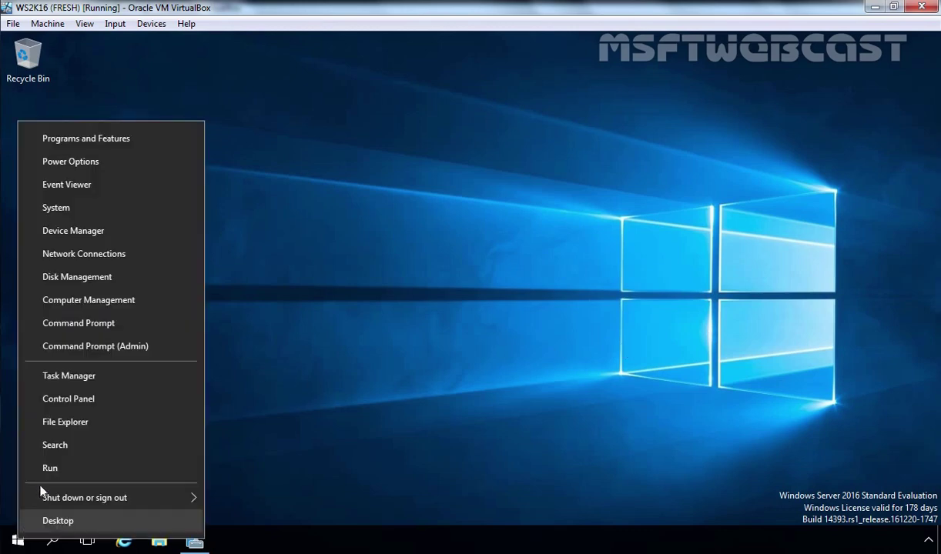
click(77, 347)
text(ne)
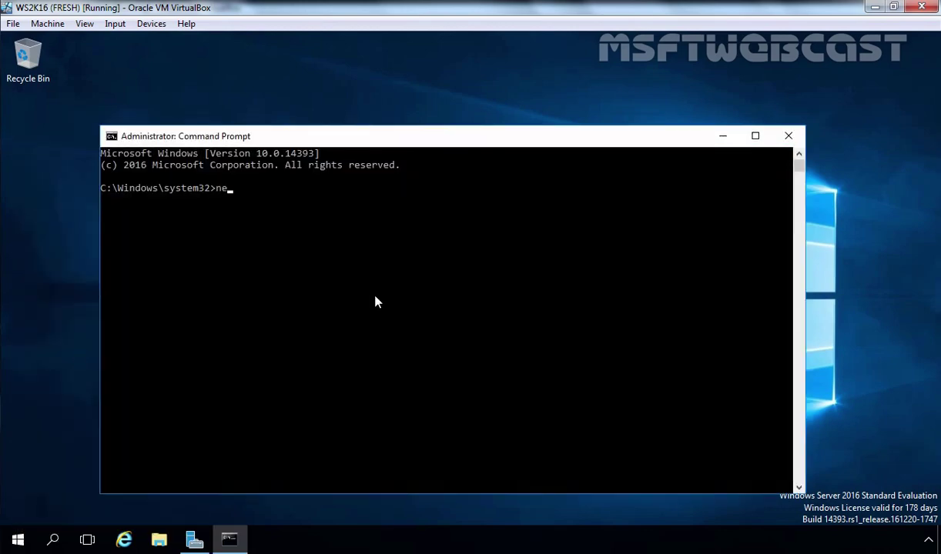
text(tdom query fsmo)
key(Return)
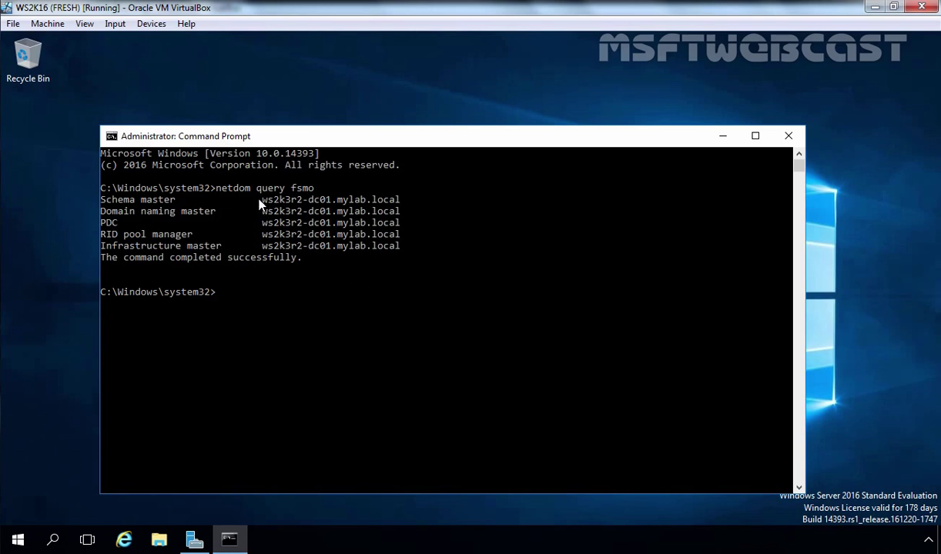
drag(260, 202, 412, 259)
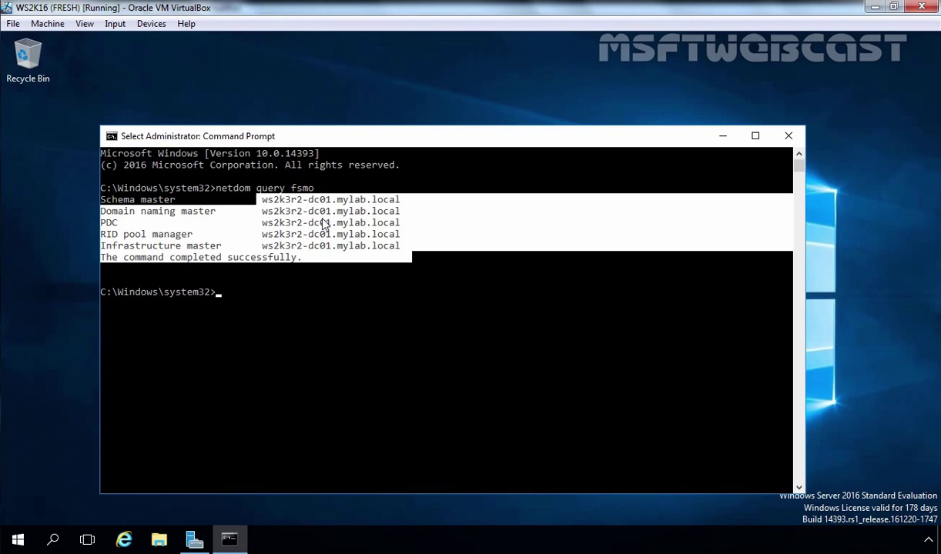
click(355, 338)
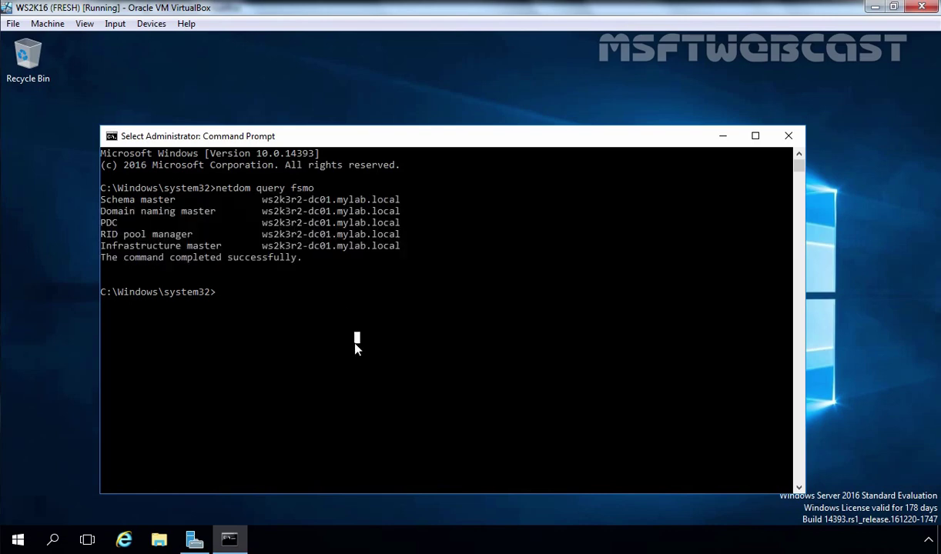
Step: Open Active Directory Users and Computers from Server Manager and display the Operations Masters settings of mylab.local
click(198, 541)
click(836, 71)
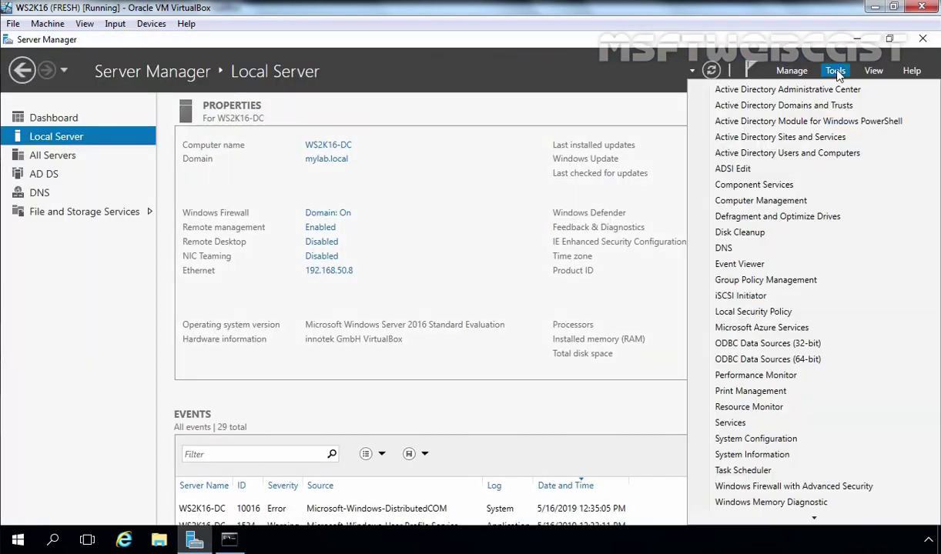
click(743, 156)
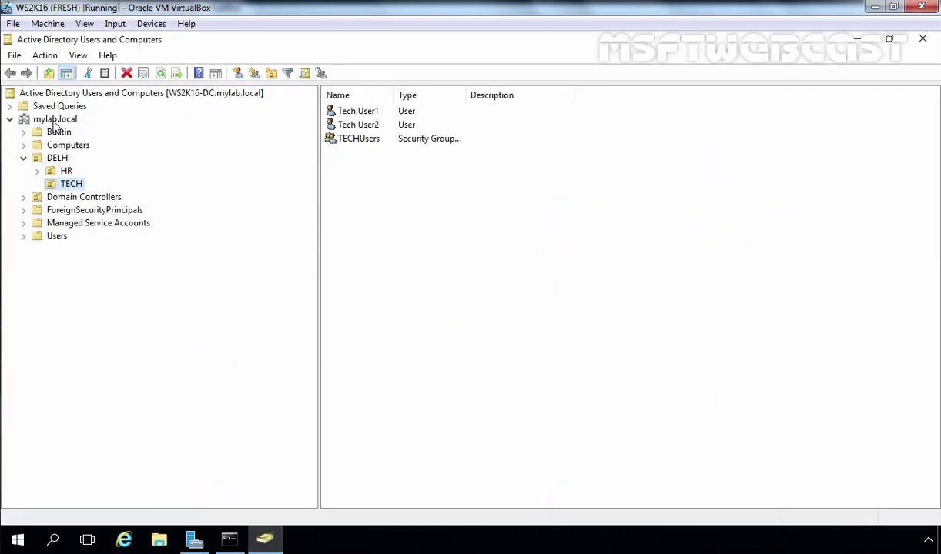
click(56, 120)
right_click(60, 123)
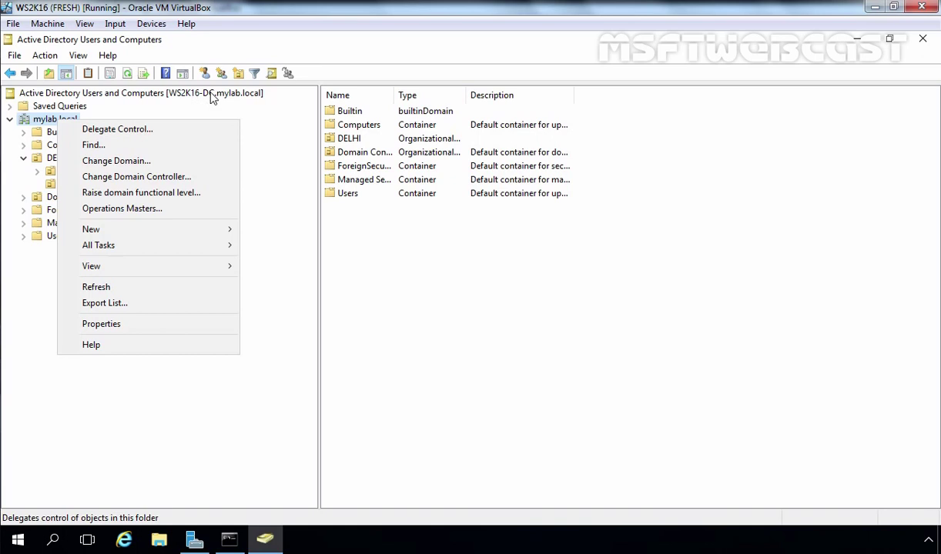
click(119, 212)
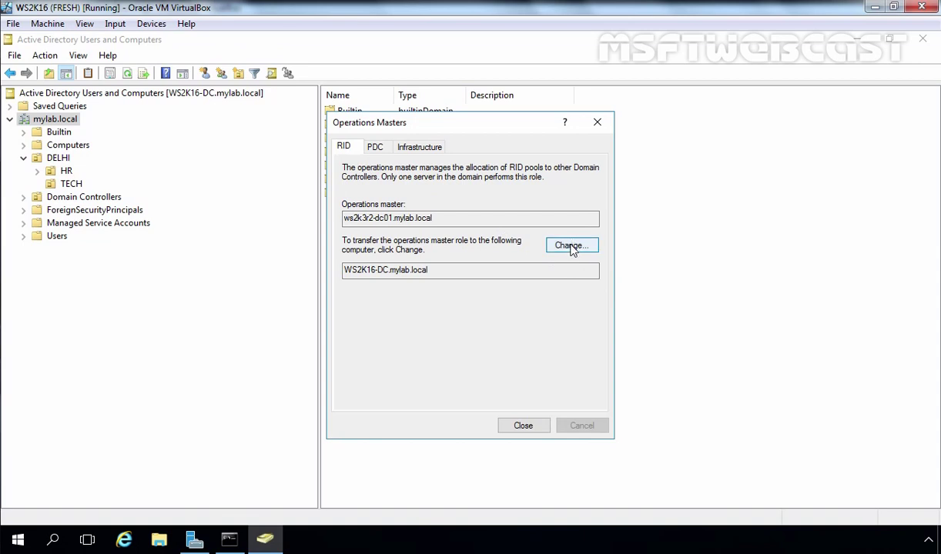
Step: Transfer the RID operations master role to WS2K16-DC.mylab.local and dismiss the message
drag(445, 270, 332, 279)
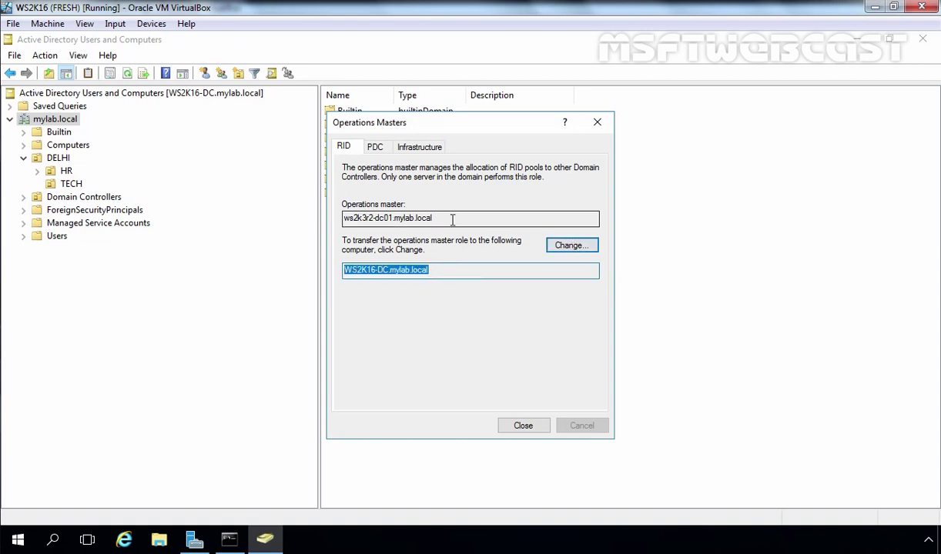
drag(432, 218, 332, 222)
click(569, 245)
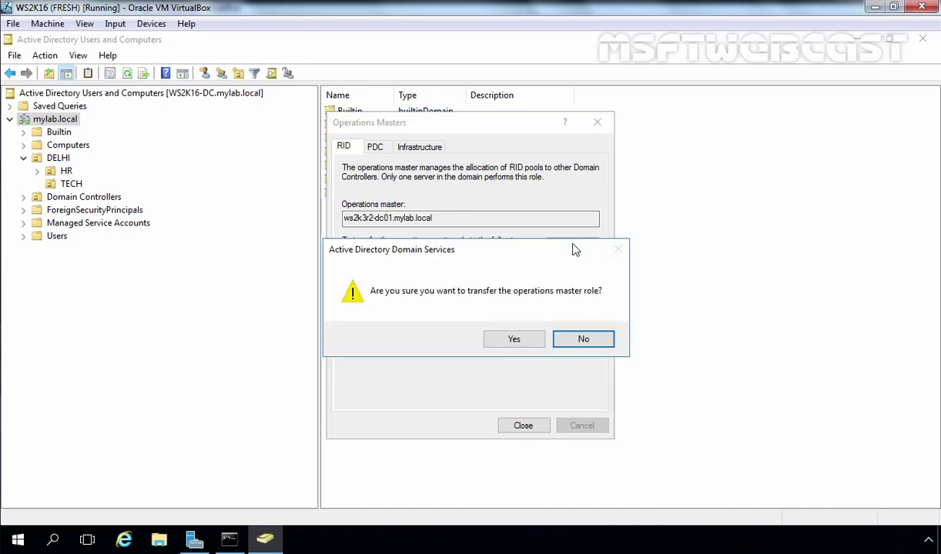
click(514, 337)
click(545, 325)
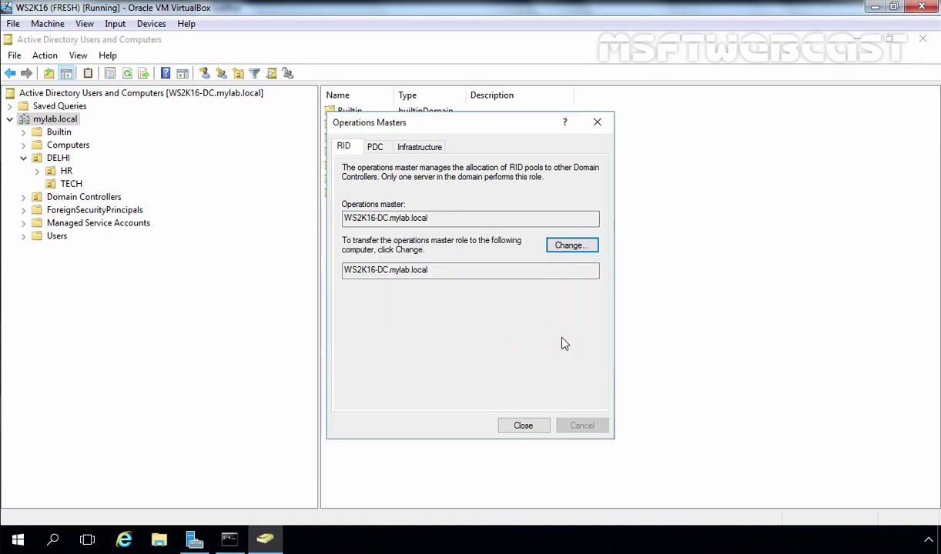
Step: Transfer the PDC operations master role to WS2K16-DC.mylab.local and dismiss the message
click(375, 147)
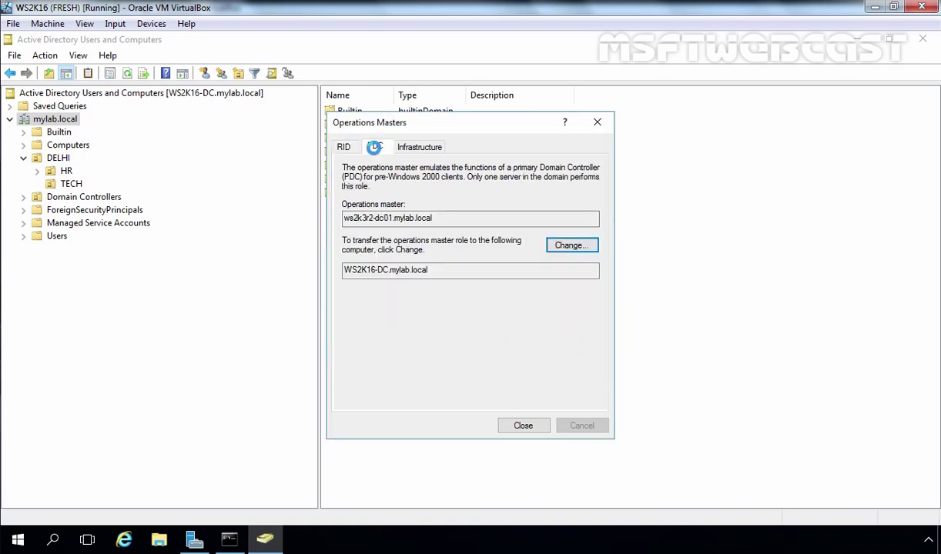
click(568, 247)
click(531, 335)
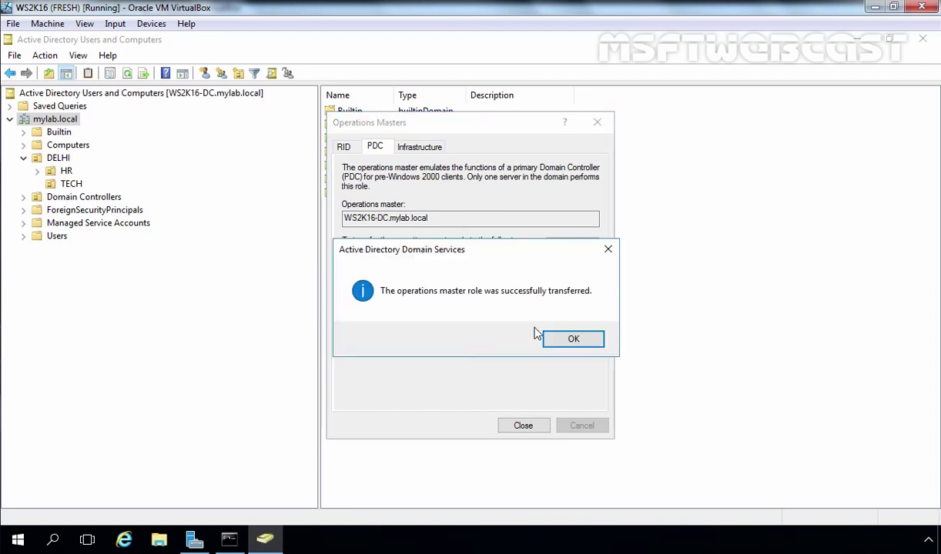
click(557, 339)
Step: Transfer the Infrastructure operations master role to WS2K16-DC.mylab.local, then close Active Directory Users and Computers
click(436, 150)
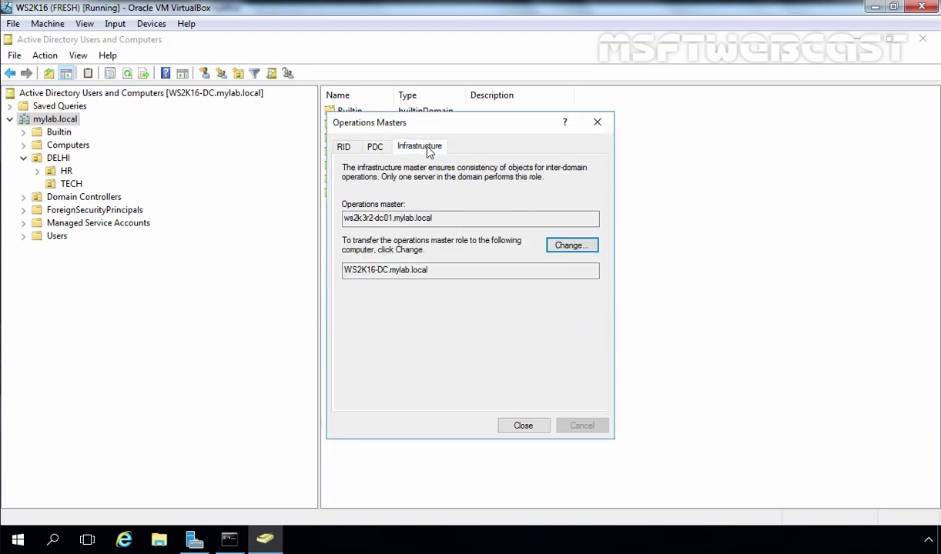
click(570, 245)
click(524, 339)
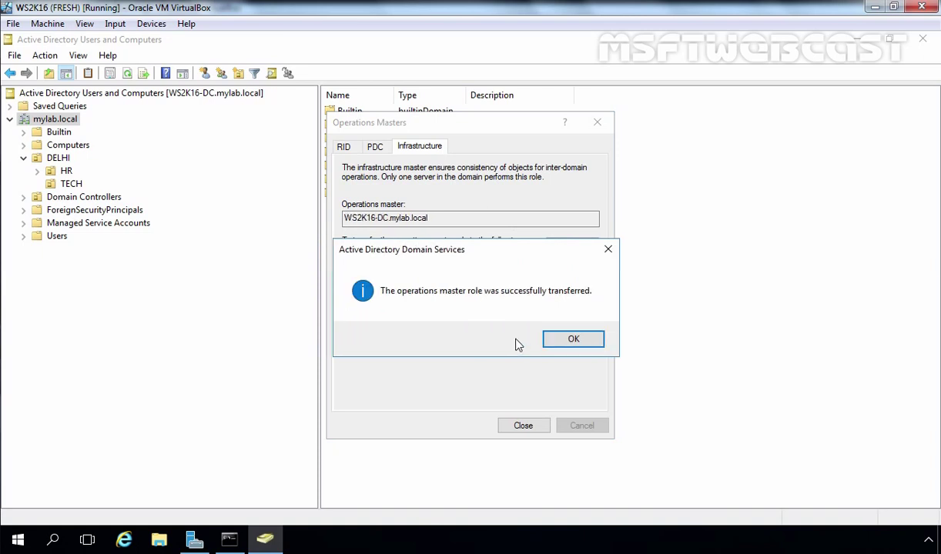
click(571, 339)
click(523, 426)
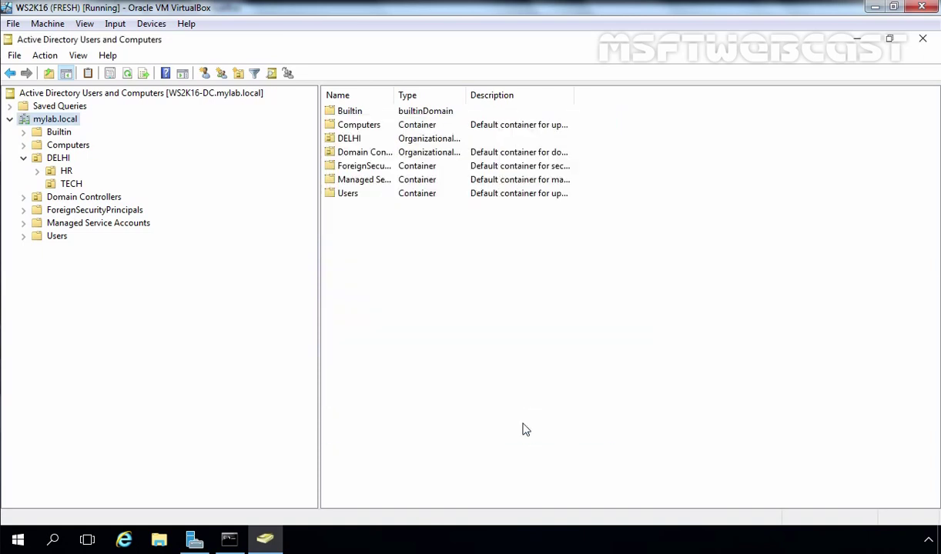
click(923, 40)
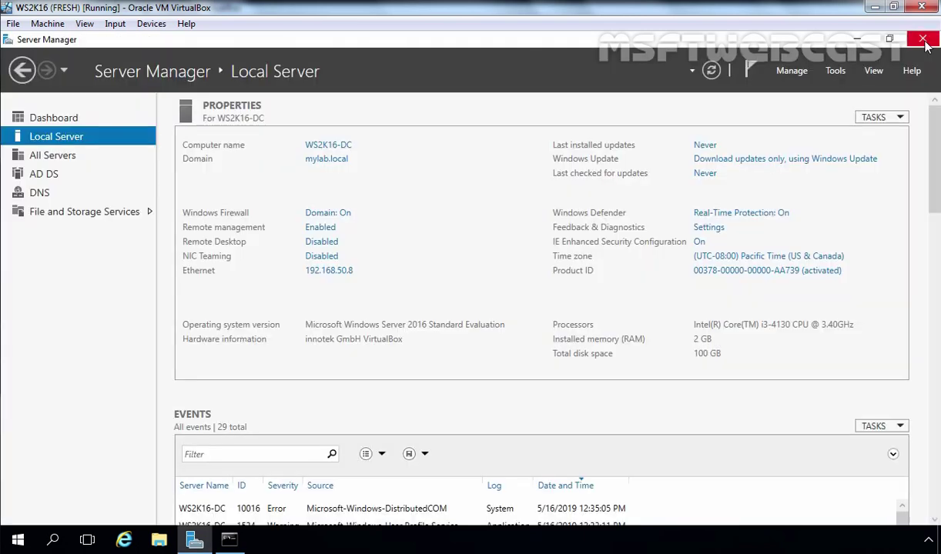
Step: Open Active Directory Domains and Trusts from Server Manager and display the root node's Operations Master settings
click(834, 71)
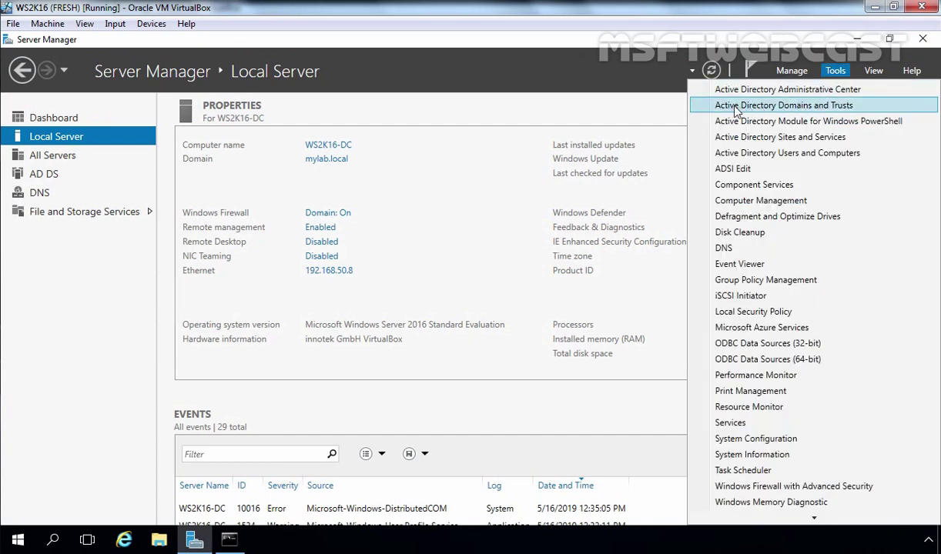
click(822, 112)
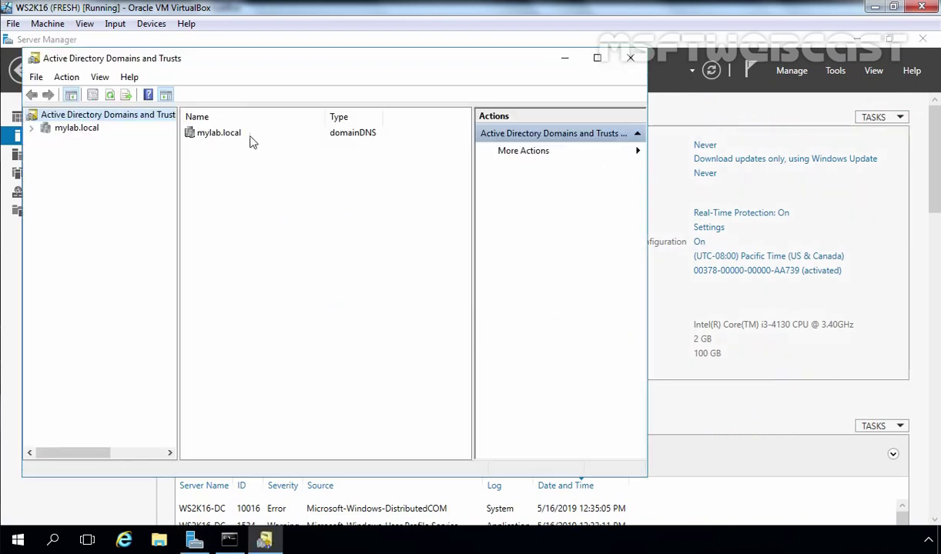
right_click(90, 118)
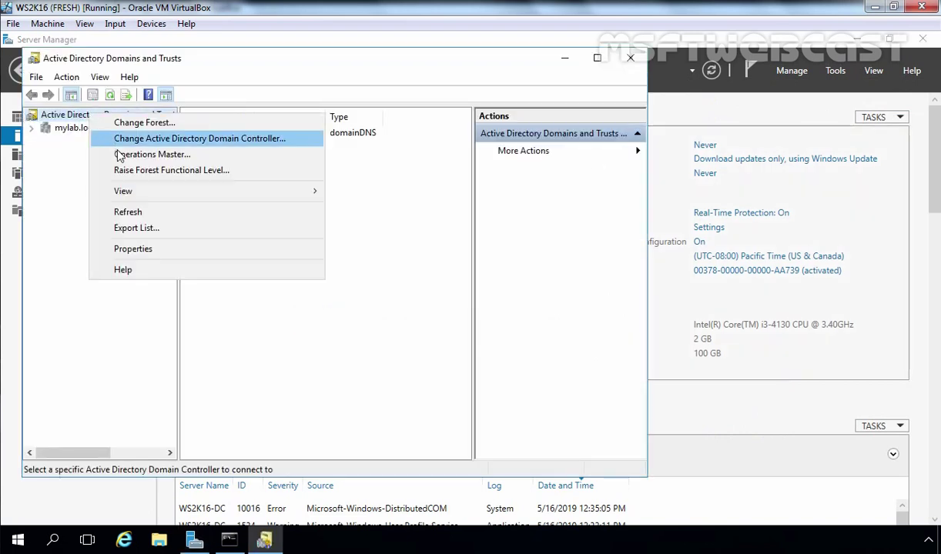
click(152, 154)
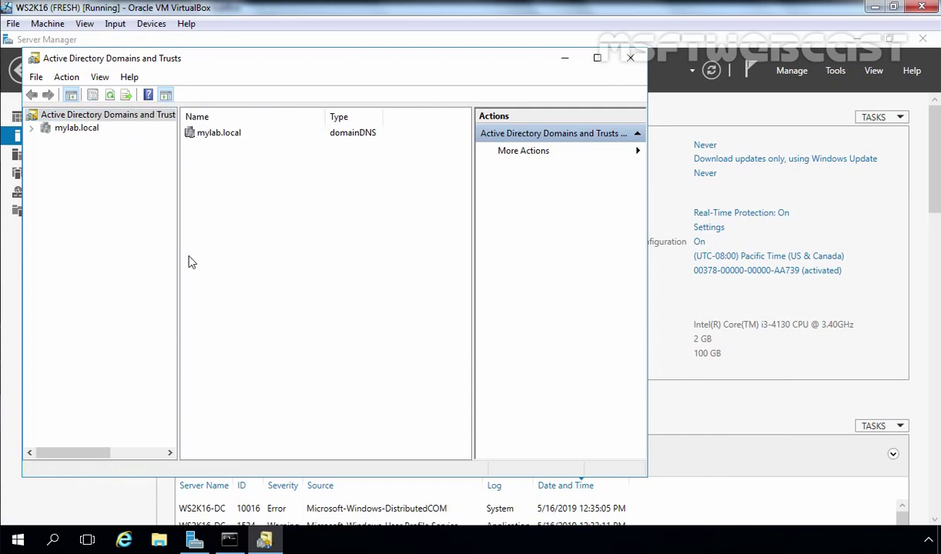
drag(177, 257, 307, 296)
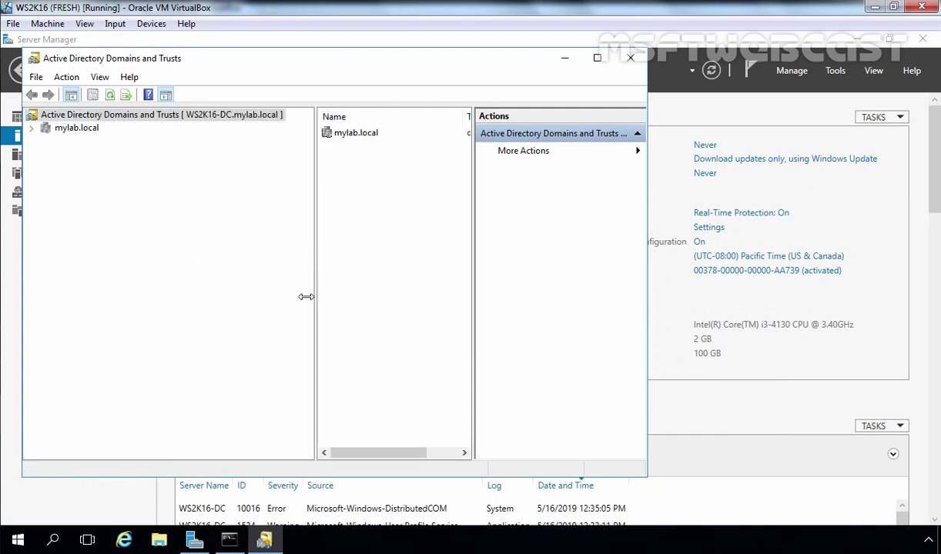
right_click(196, 117)
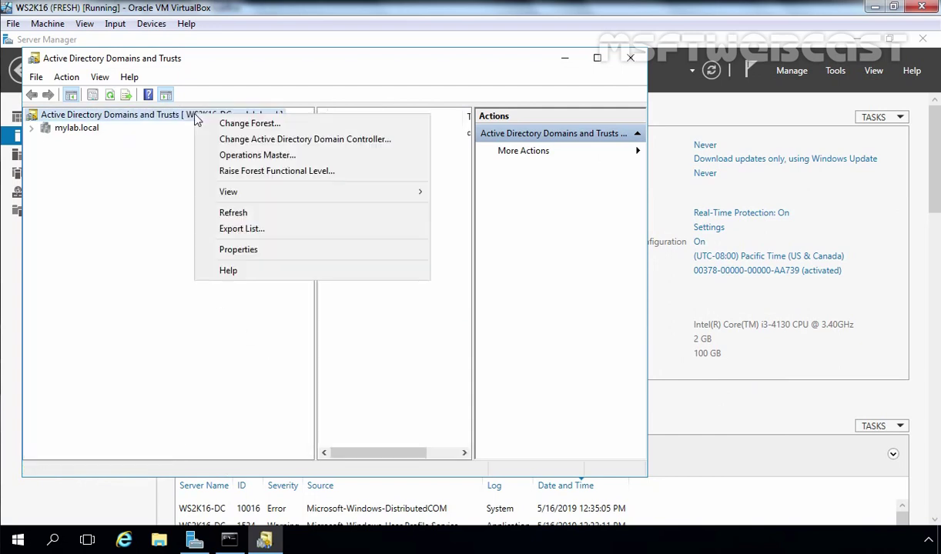
click(228, 154)
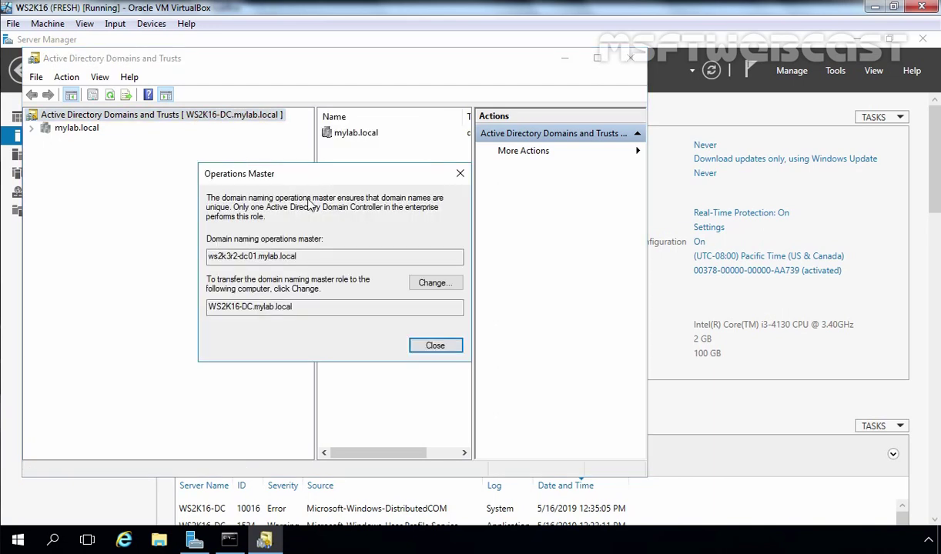
Step: Transfer the domain naming master role to WS2K16-DC.mylab.local and close Active Directory Domains and Trusts
click(416, 282)
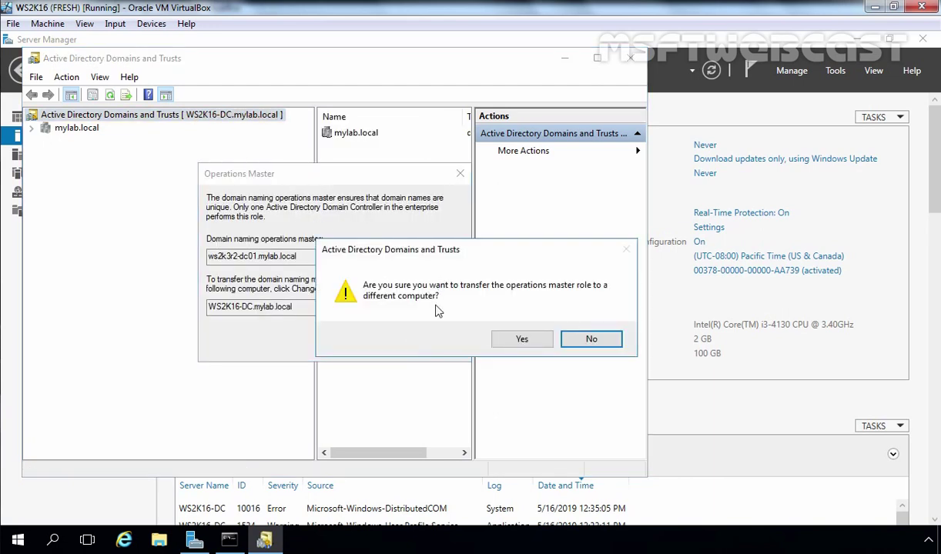
click(520, 339)
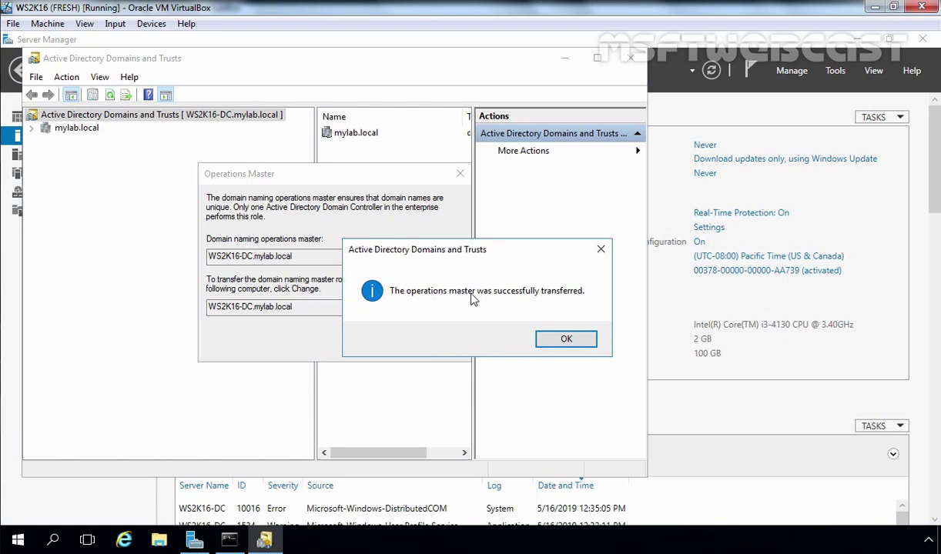
click(563, 339)
click(435, 345)
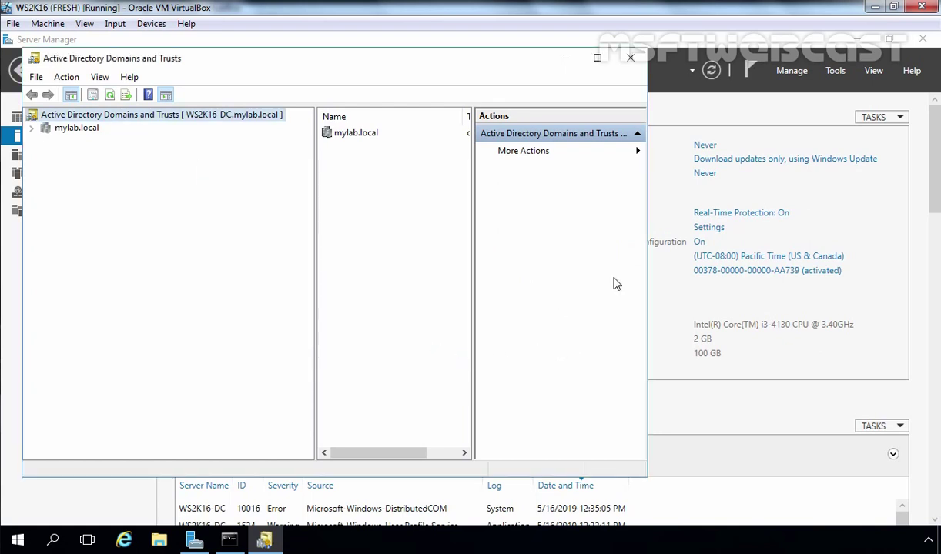
click(630, 58)
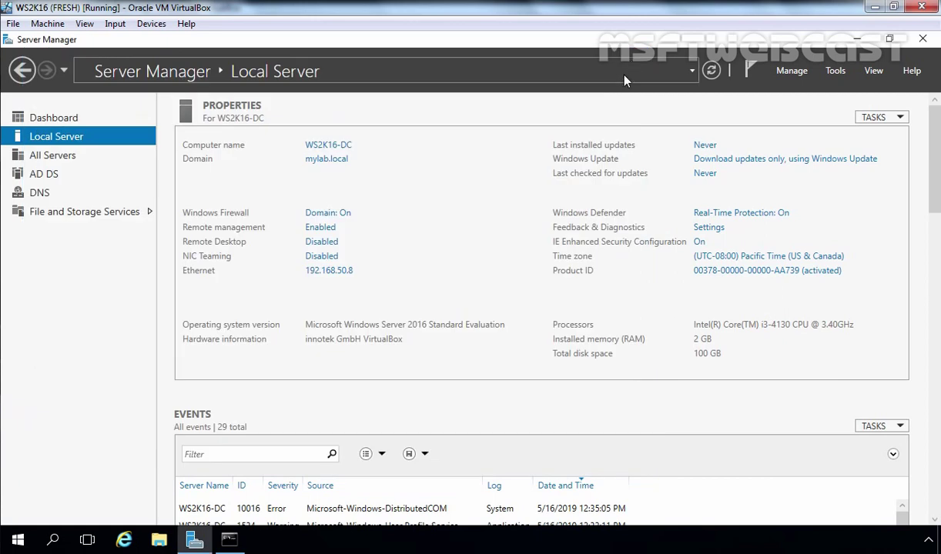
Step: Return to the administrator command prompt, register the schema snap-in with "regsvr32 schmmgmt.dll" and dismiss the message
click(228, 539)
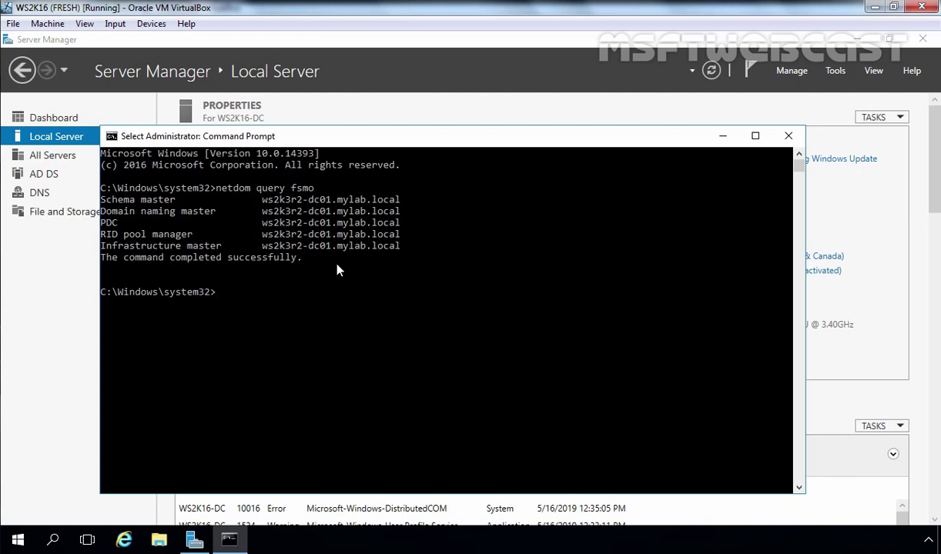
key(Escape)
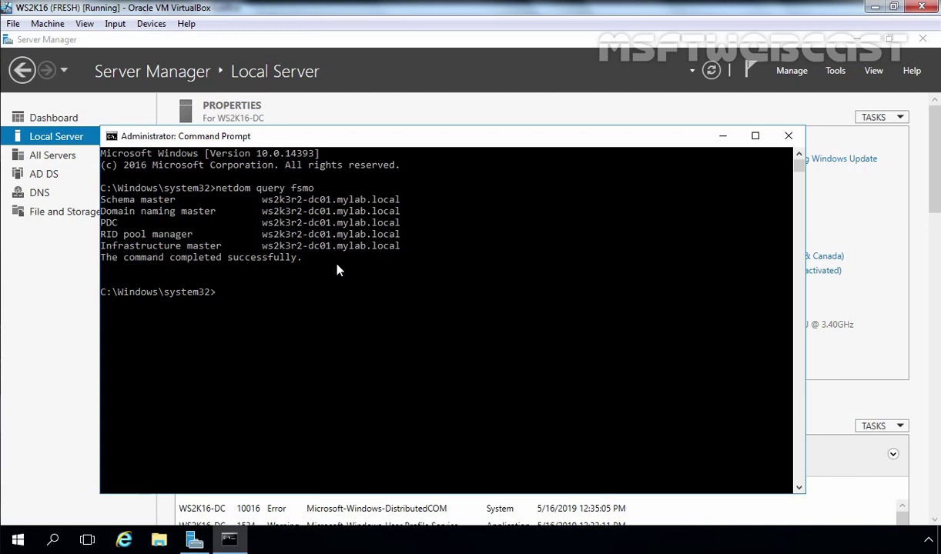
text(regsvr32 schmmgmt.)
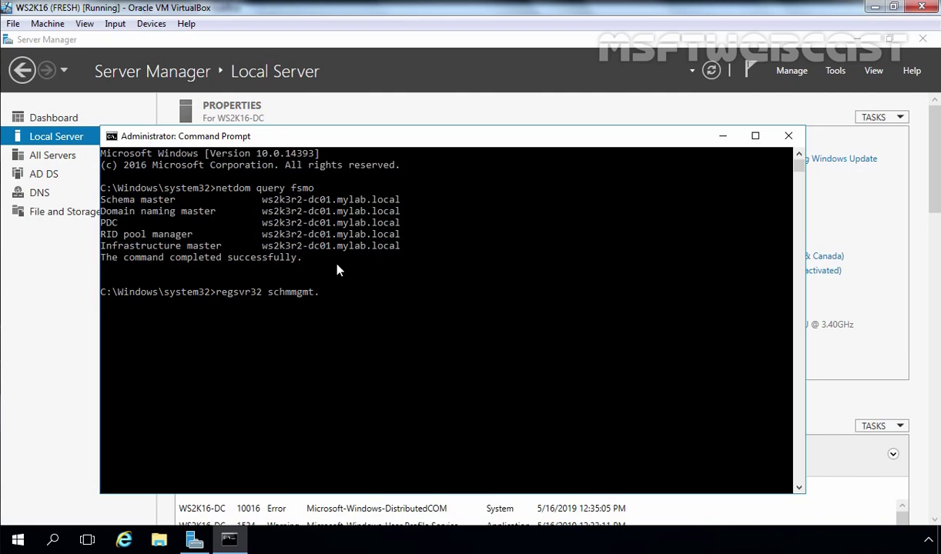
text(dll)
key(Return)
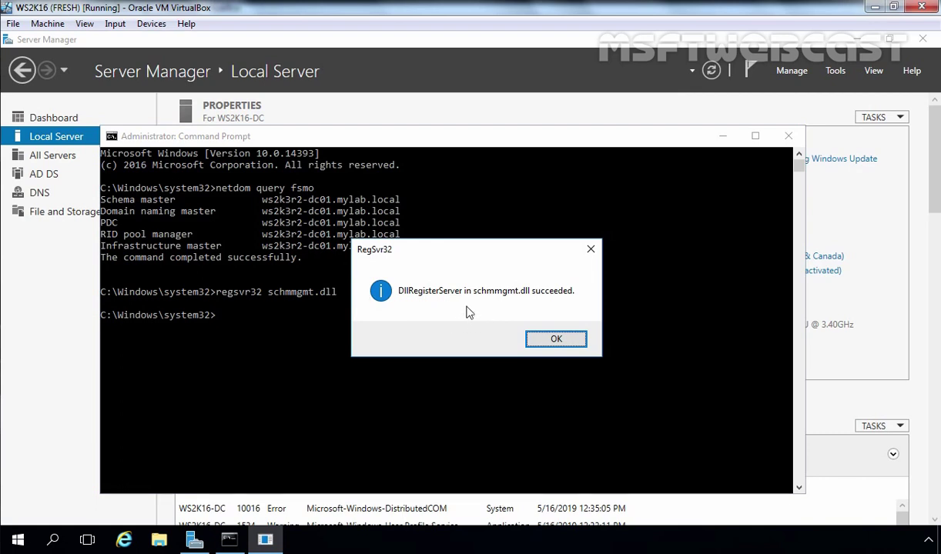
click(556, 341)
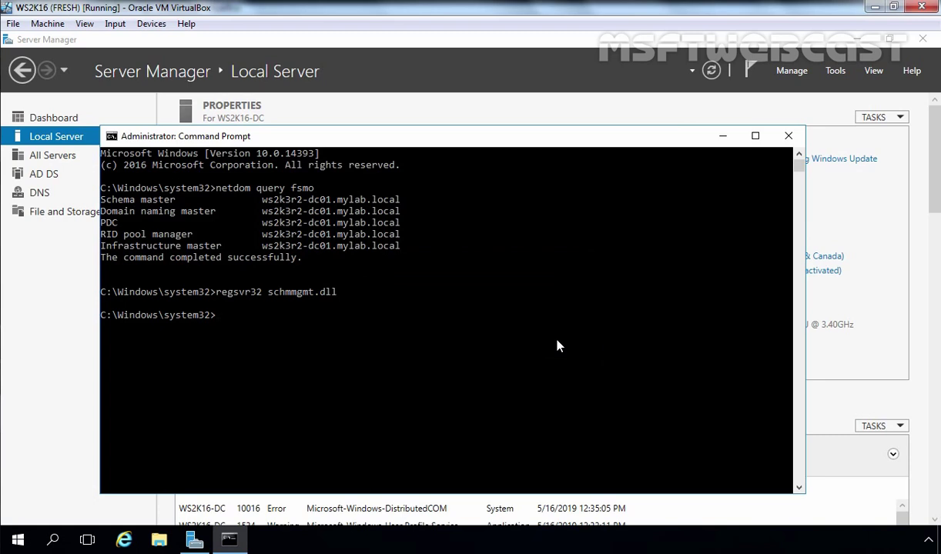
Step: Launch "mmc" from the command prompt and add the Active Directory Schema snap-in to the empty console
text(mmc)
key(Return)
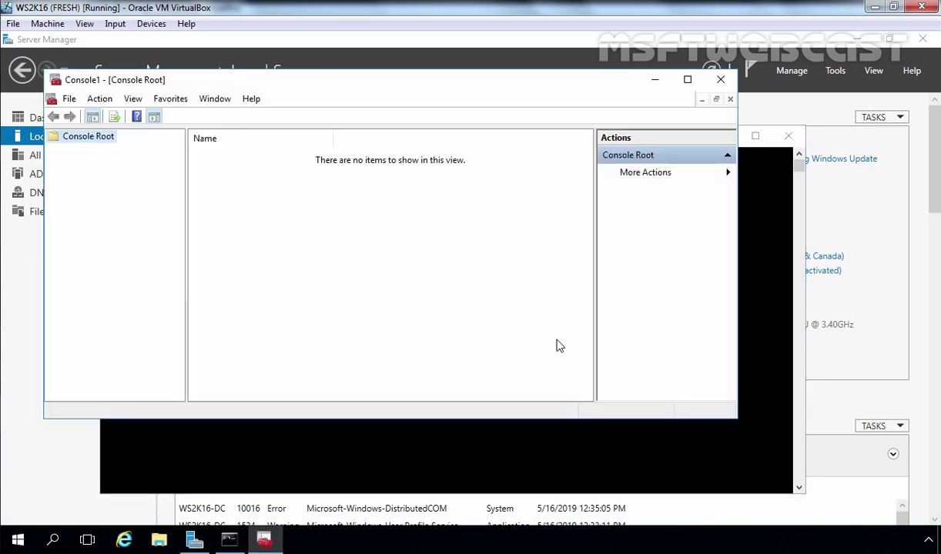
click(69, 99)
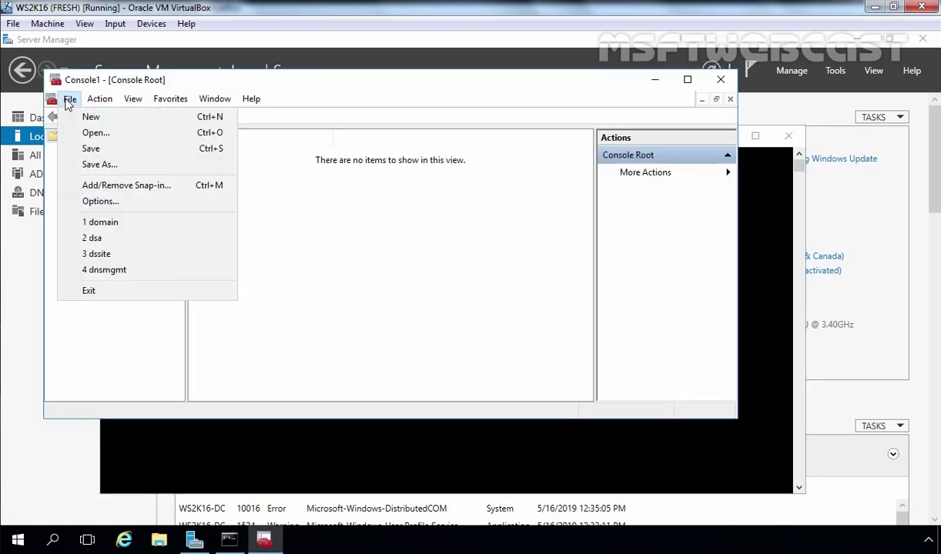
click(112, 192)
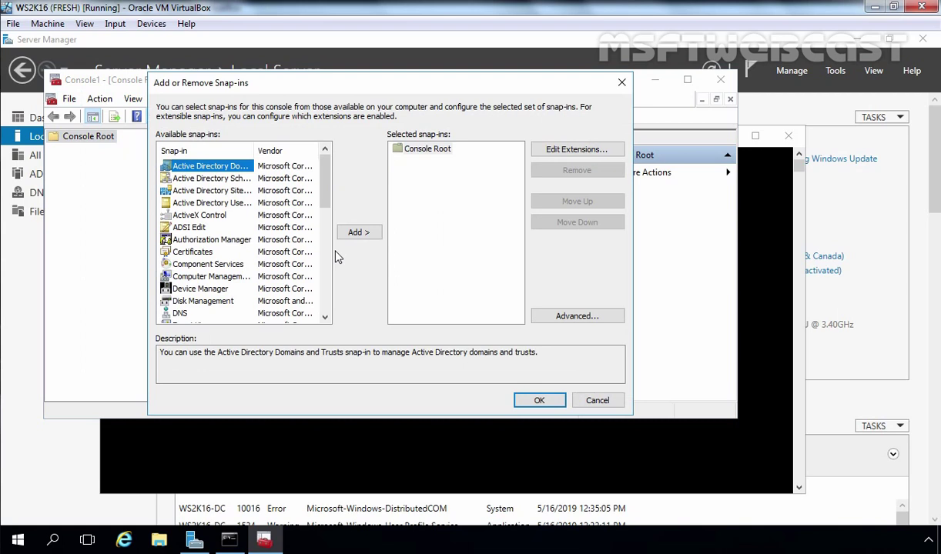
double_click(253, 147)
click(204, 177)
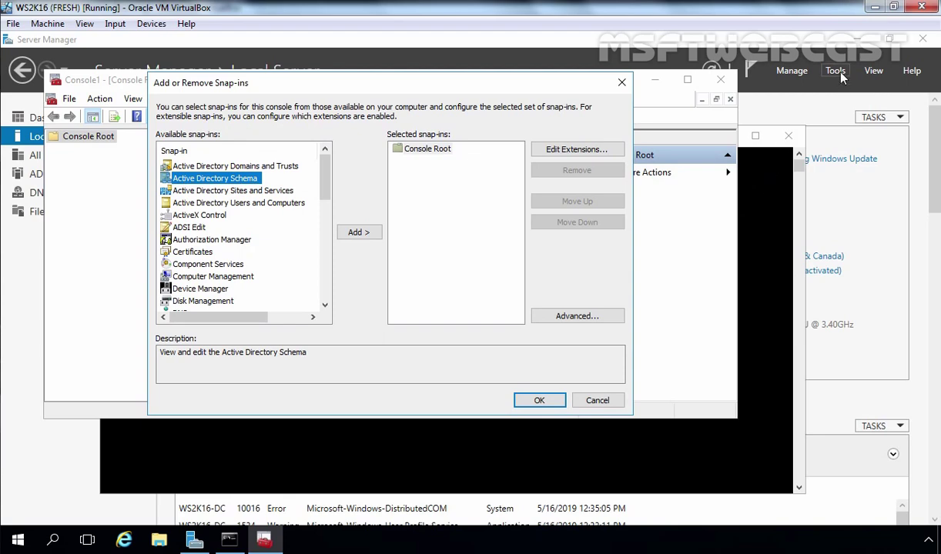
click(837, 71)
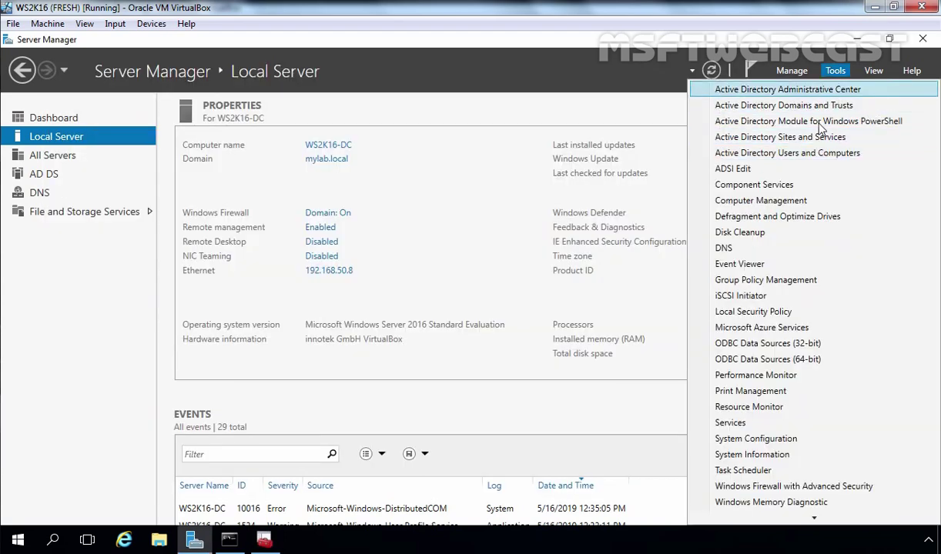
click(264, 540)
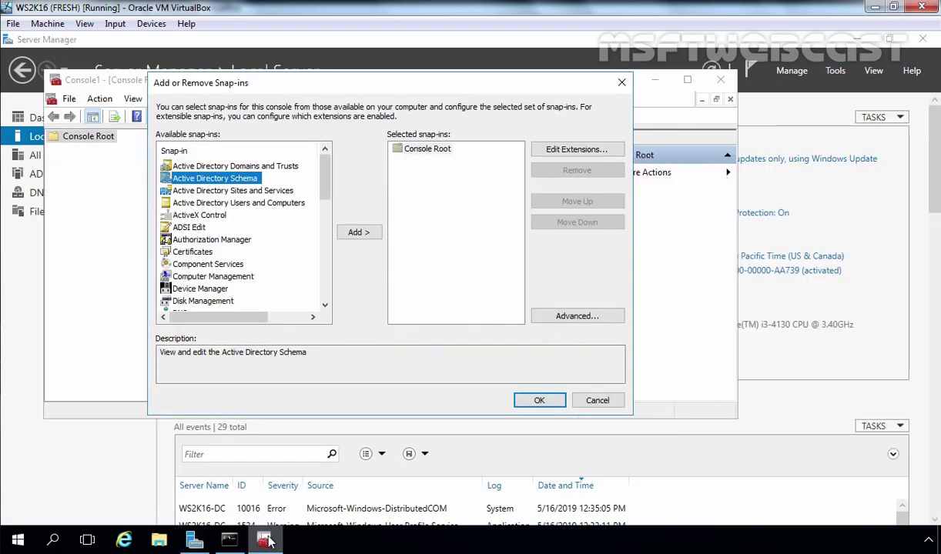
click(356, 233)
click(539, 401)
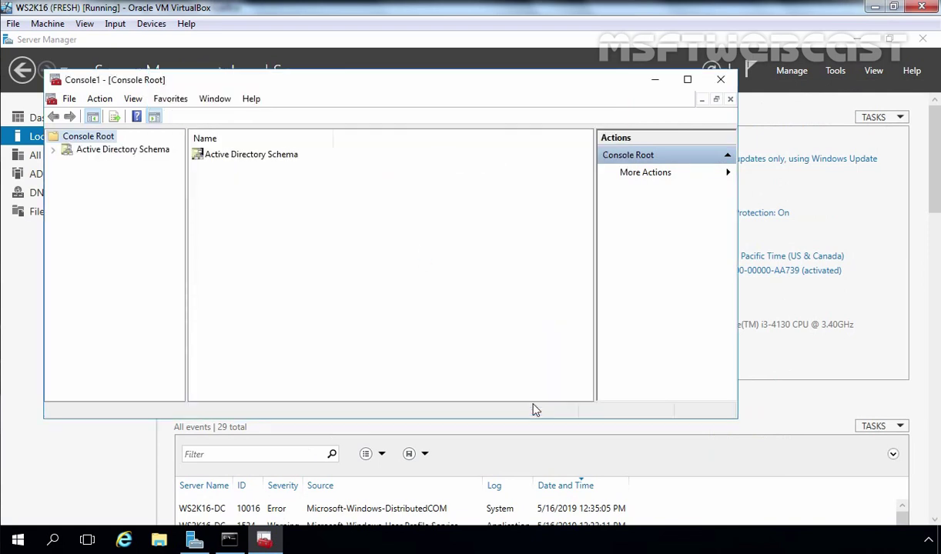
Step: Maximize the console window, widen its tree pane and display the contents of the Active Directory Schema node
click(687, 80)
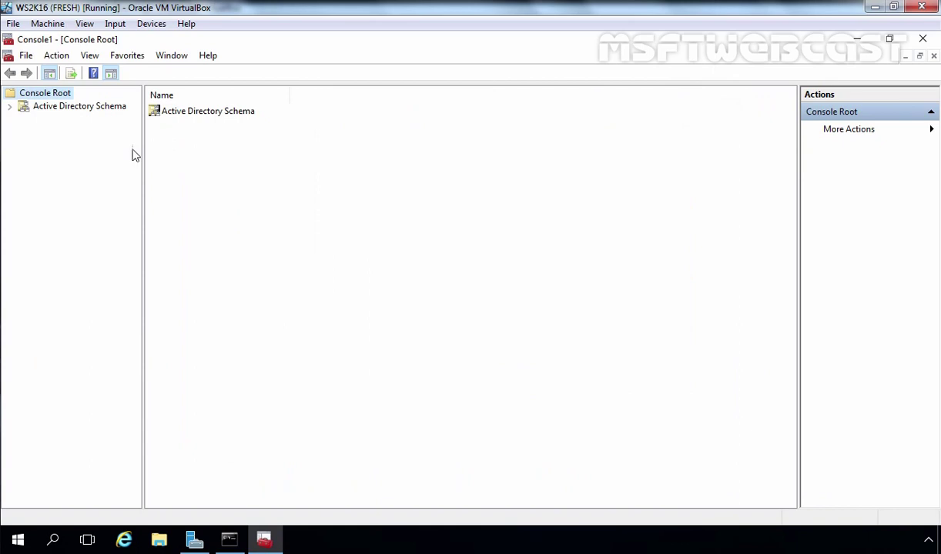
drag(144, 165, 323, 158)
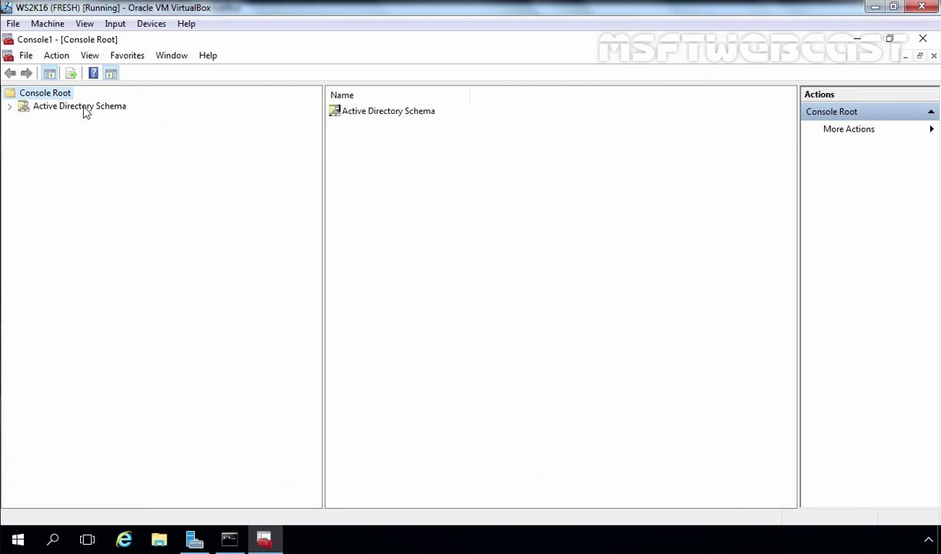
click(85, 108)
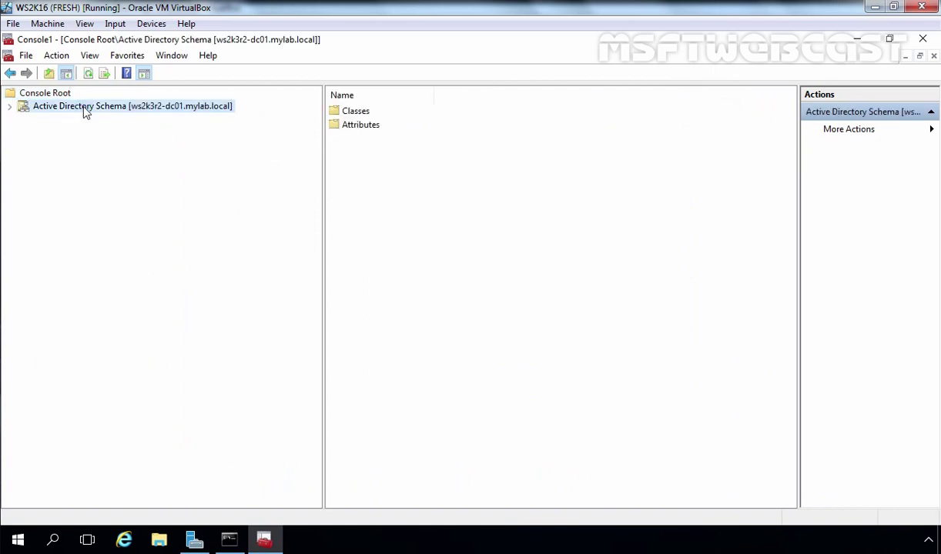
Step: Connect the Active Directory Schema snap-in to the WS2K16-DC.mylab.local domain controller and acknowledge the message
right_click(150, 113)
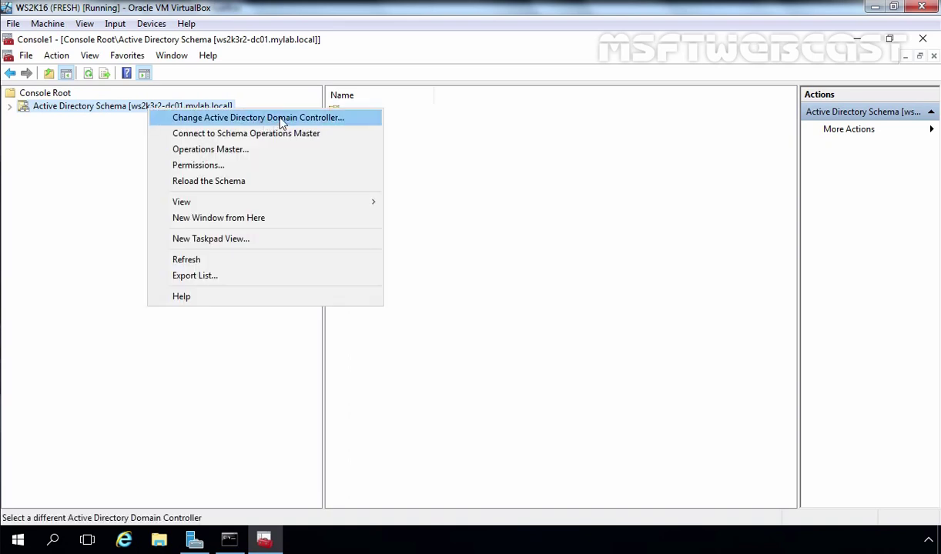
click(324, 123)
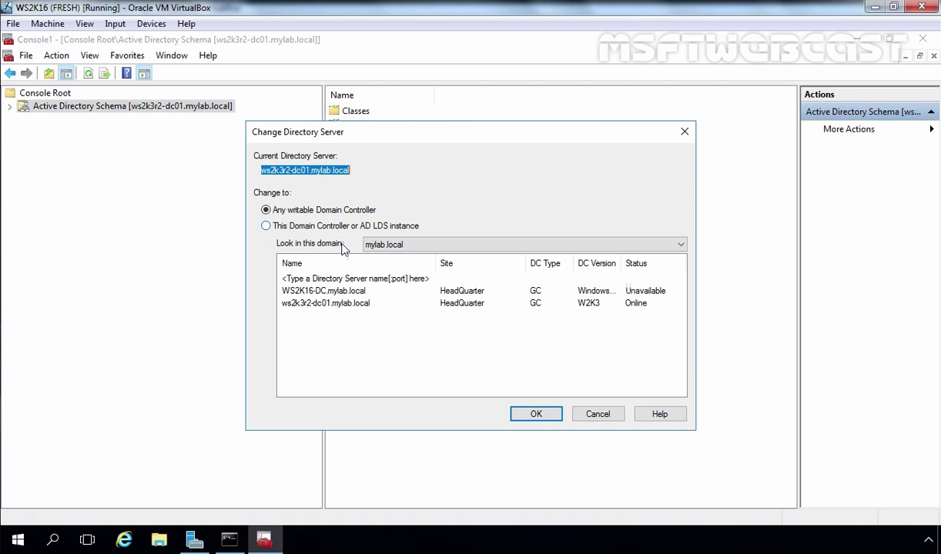
click(302, 291)
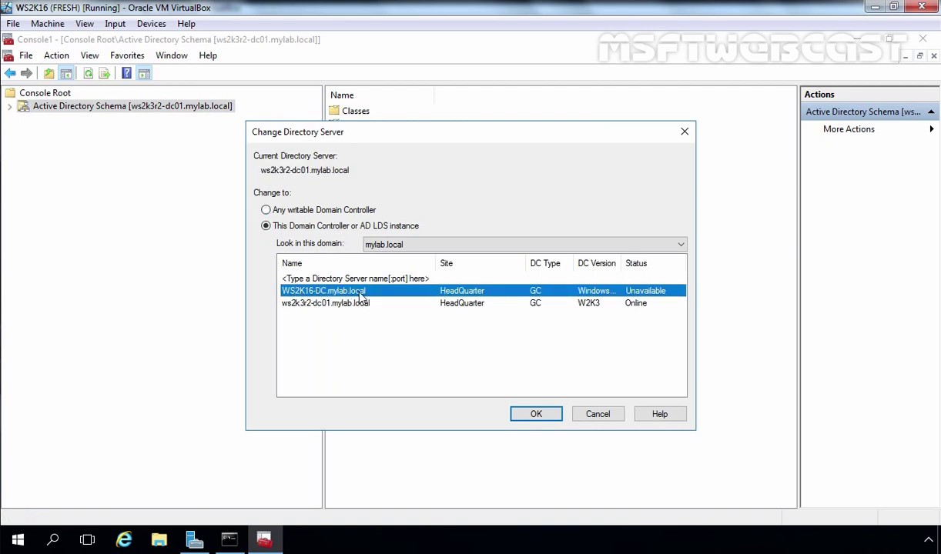
click(539, 413)
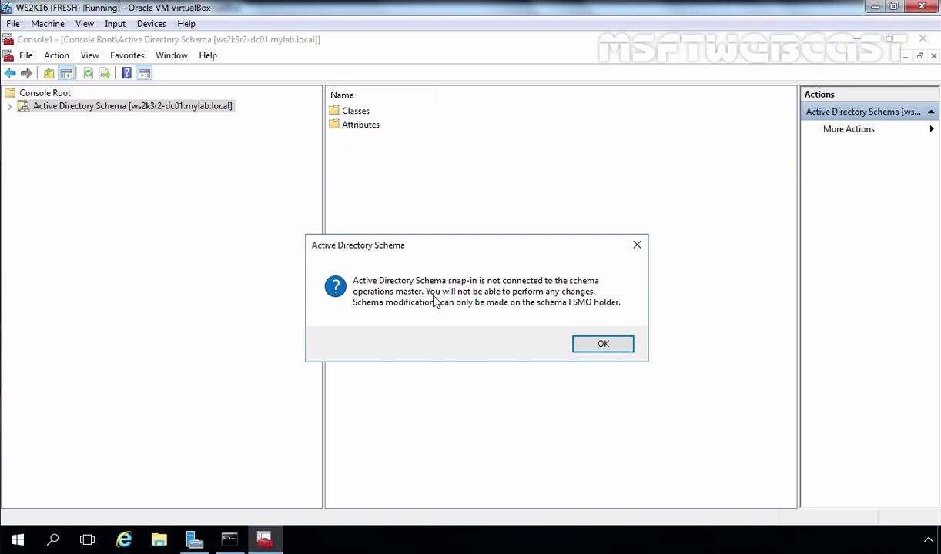
click(607, 349)
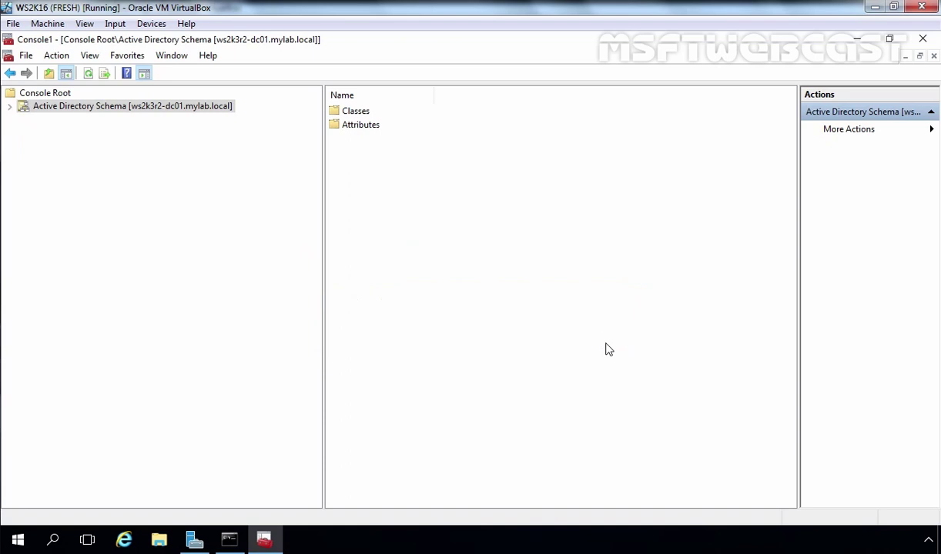
Step: Transfer the schema master role to WS2K16-DC.mylab.local and close the console without saving its settings
right_click(91, 110)
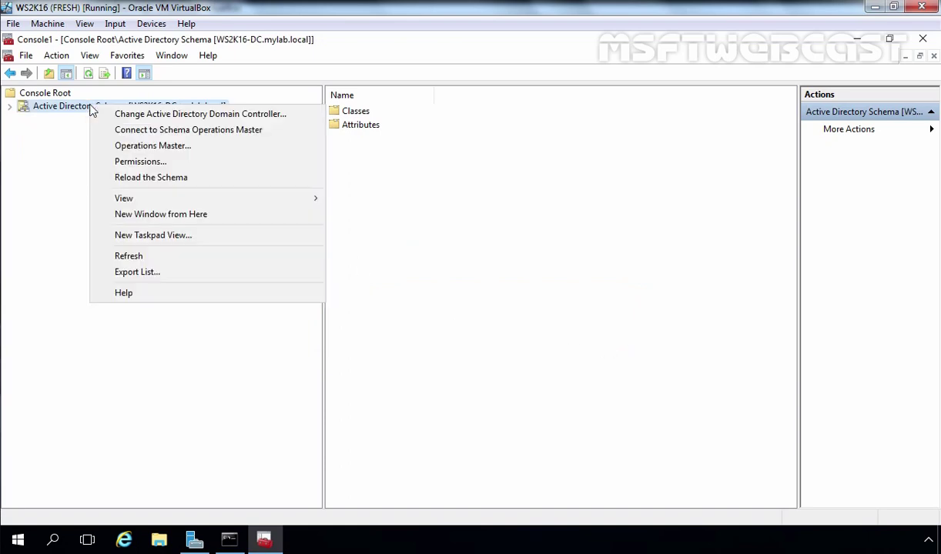
click(146, 153)
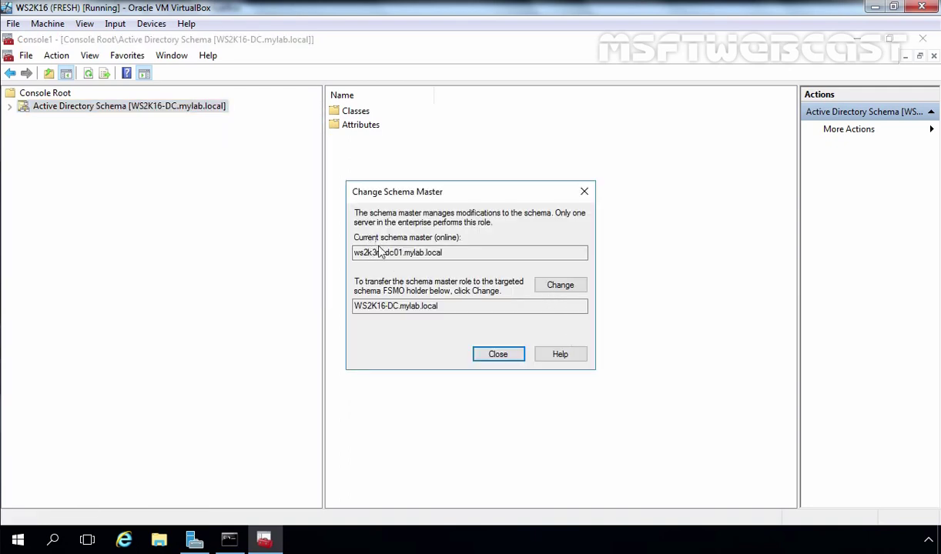
drag(355, 254, 439, 243)
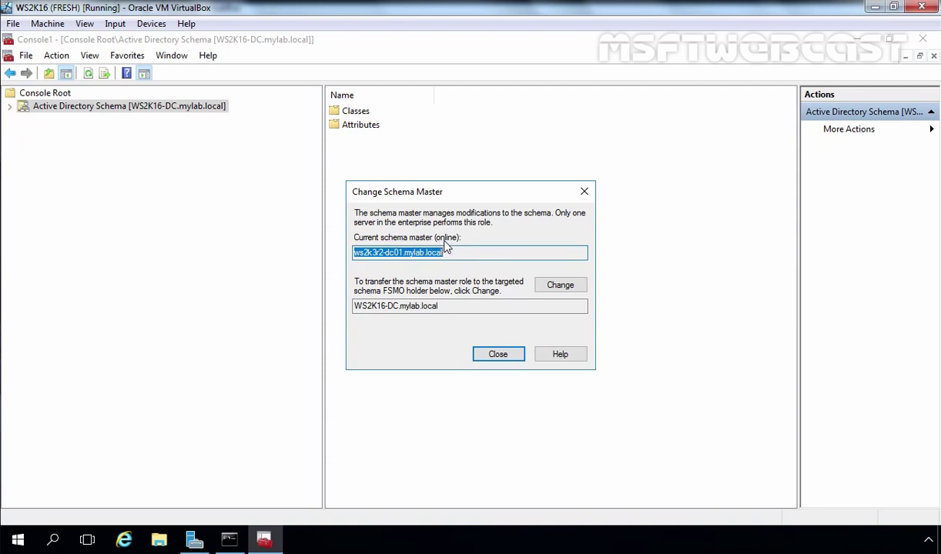
drag(362, 308, 460, 308)
click(559, 286)
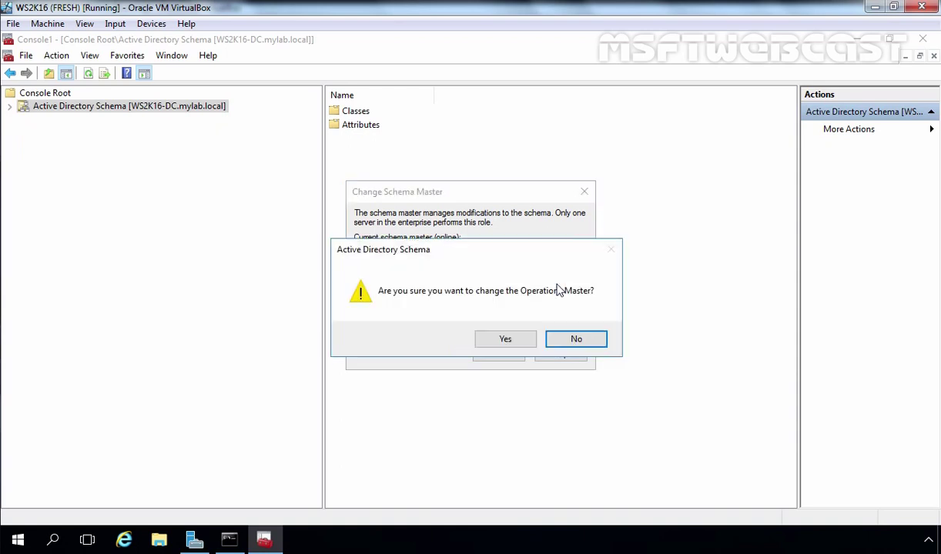
click(506, 341)
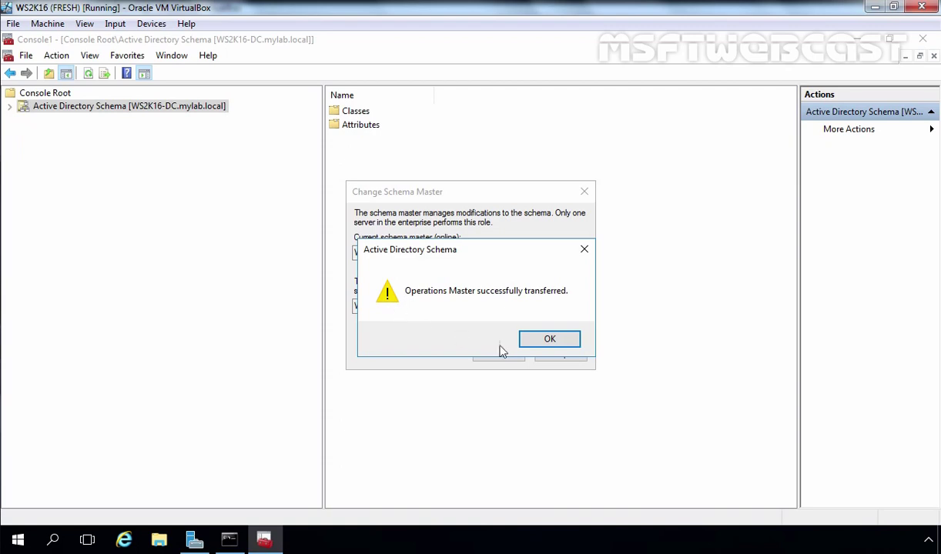
click(538, 345)
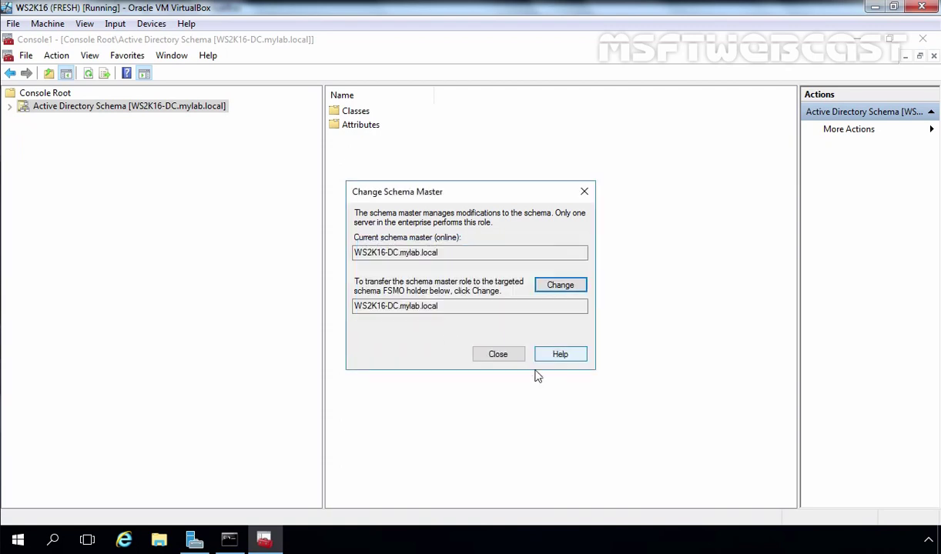
click(497, 355)
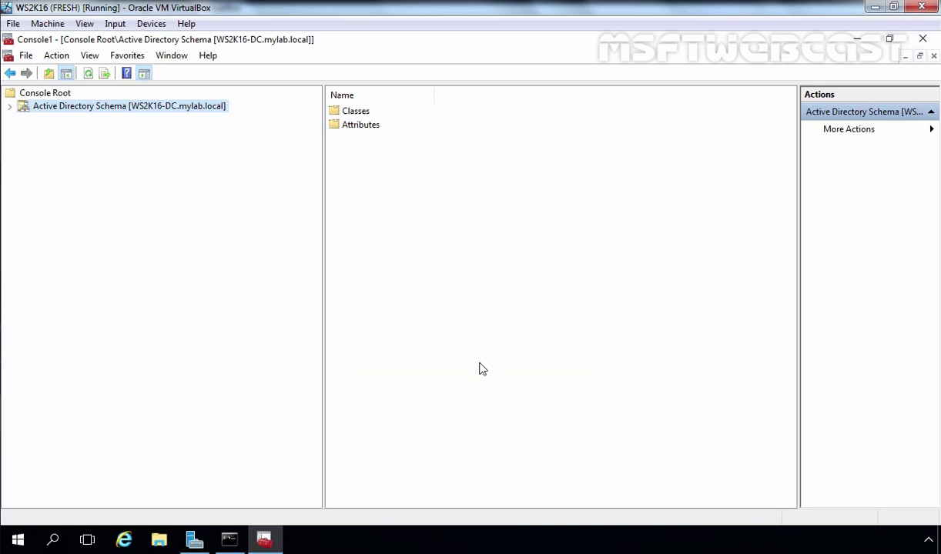
click(923, 38)
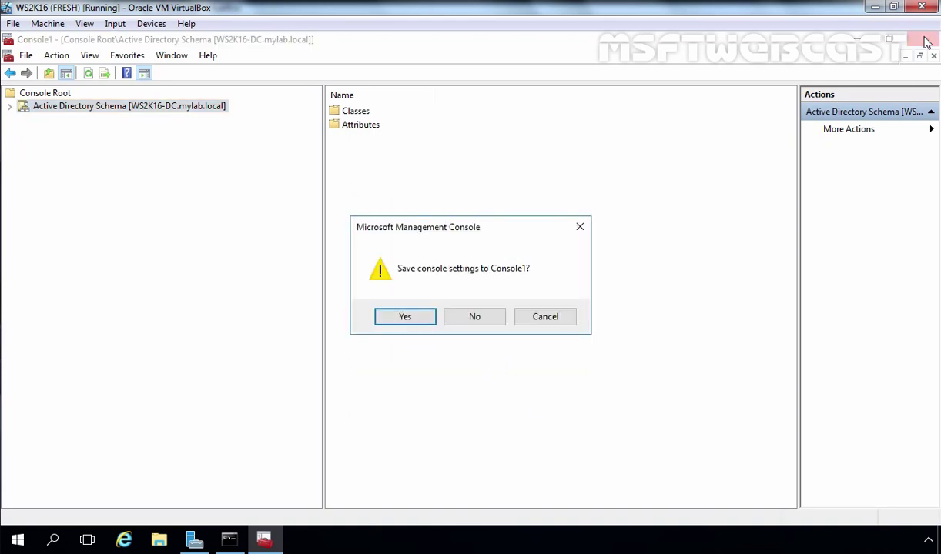
click(493, 315)
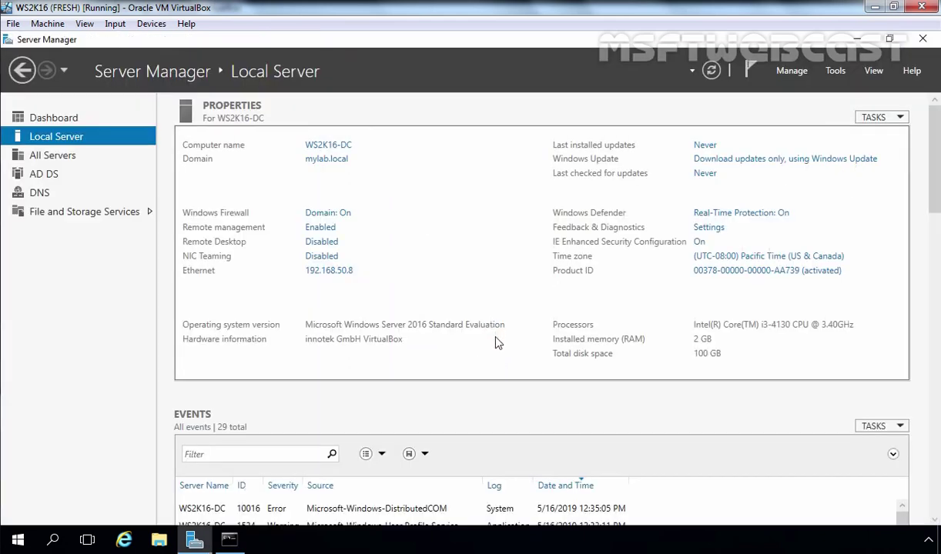
Step: In Active Directory Sites and Services, check the replication topology for WS2K3R2-DC01's NTDS Settings and refresh its connection list
click(838, 71)
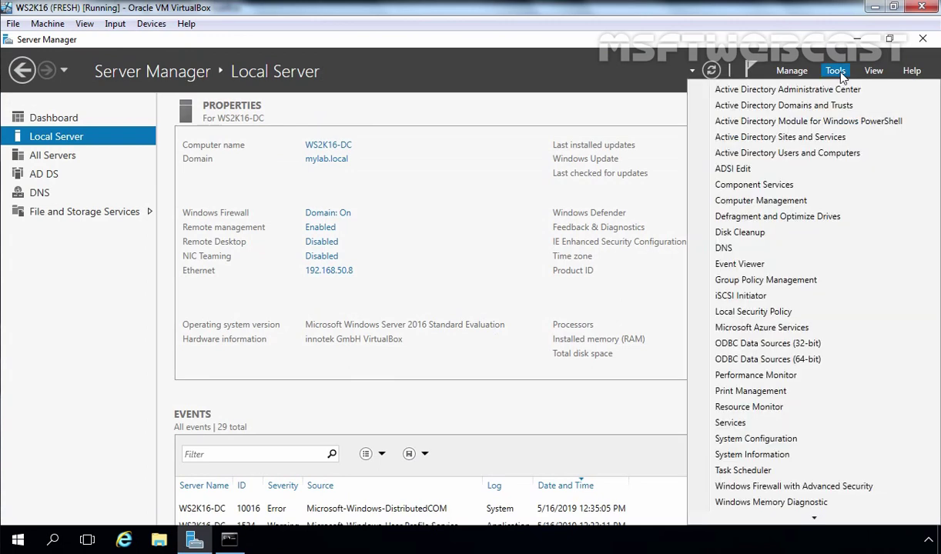
click(793, 137)
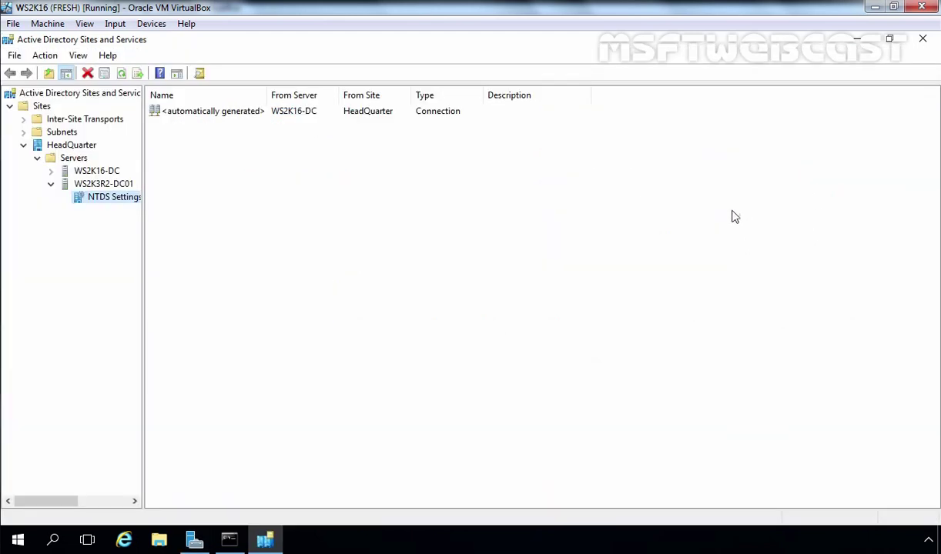
right_click(125, 197)
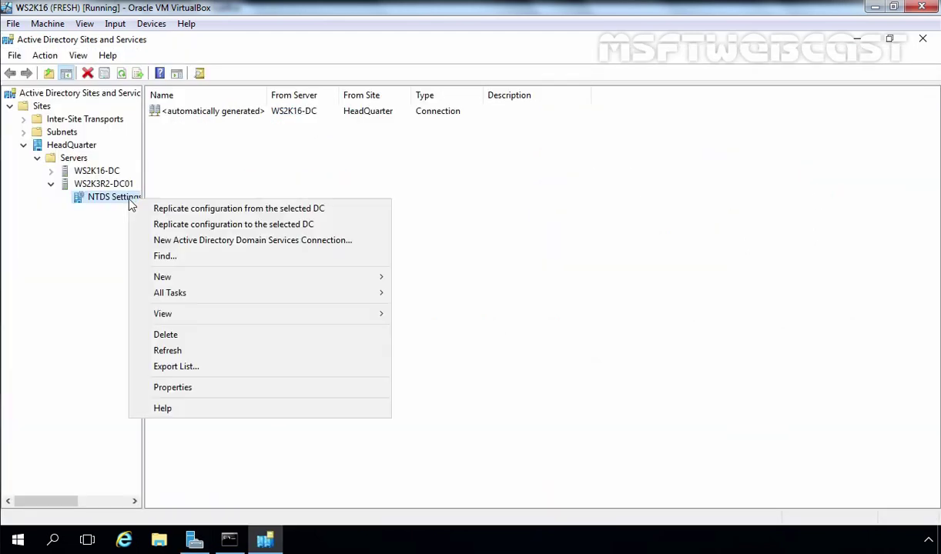
mouse_move(331, 296)
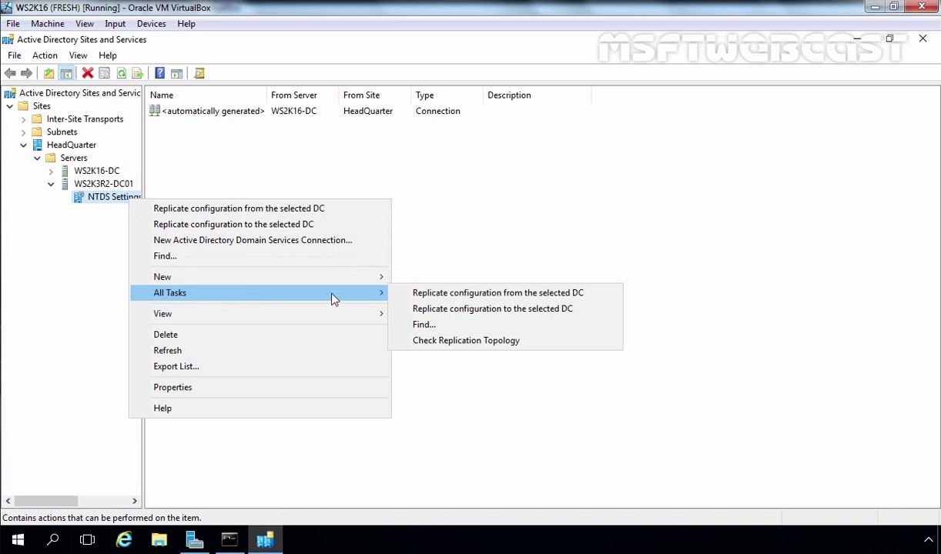
click(462, 343)
click(596, 357)
right_click(360, 185)
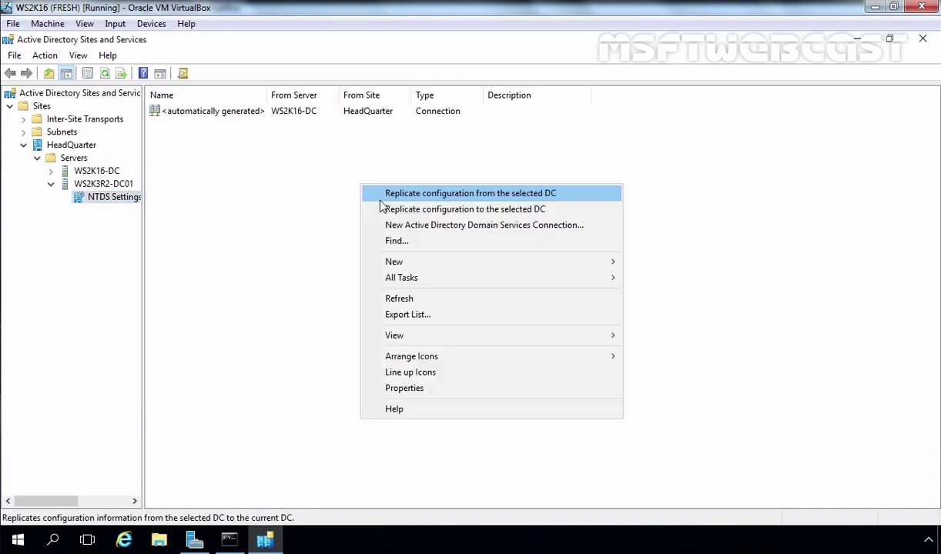
click(401, 298)
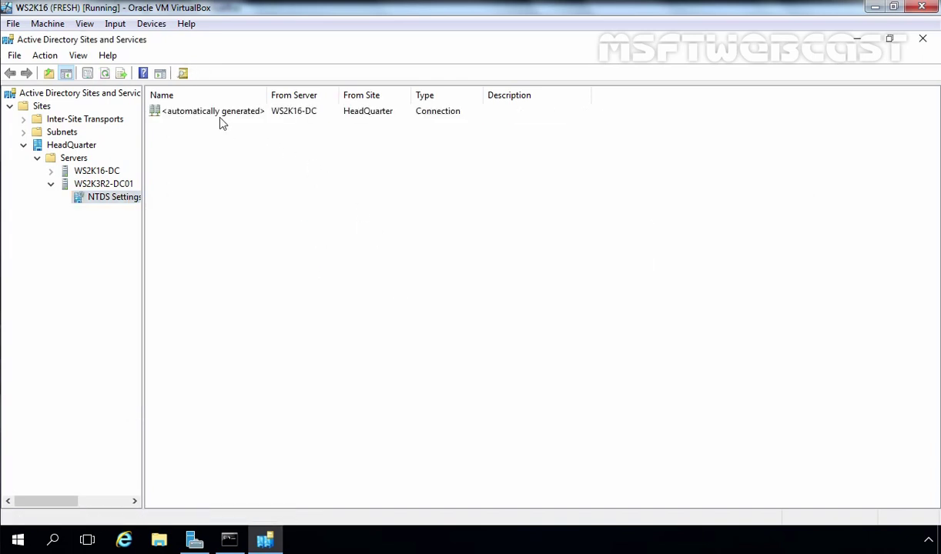
Step: Replicate WS2K3R2-DC01's automatically generated connection from WS2K16-DC immediately and dismiss the message
click(218, 115)
right_click(218, 115)
click(239, 139)
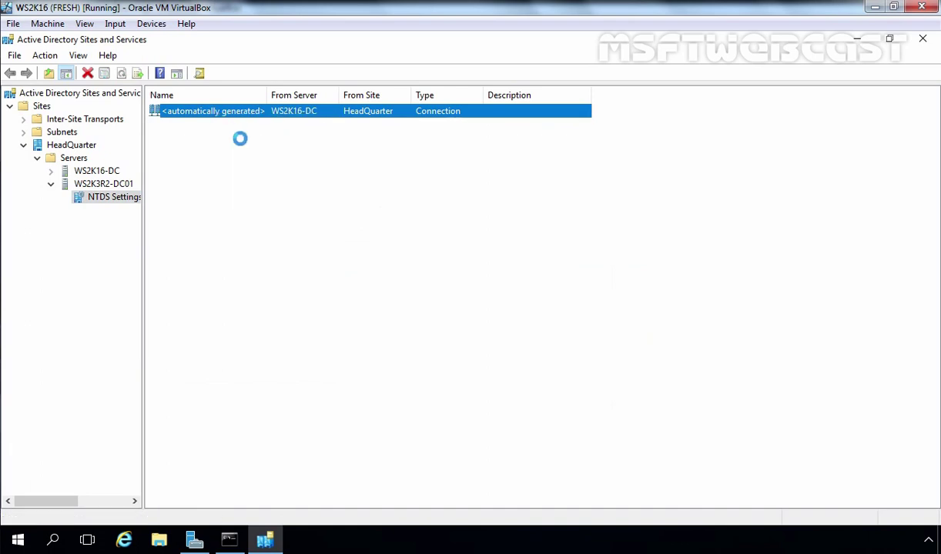
click(592, 339)
Step: Check the replication topology for the NTDS Settings of WS2K16-DC and refresh its connection list
double_click(107, 172)
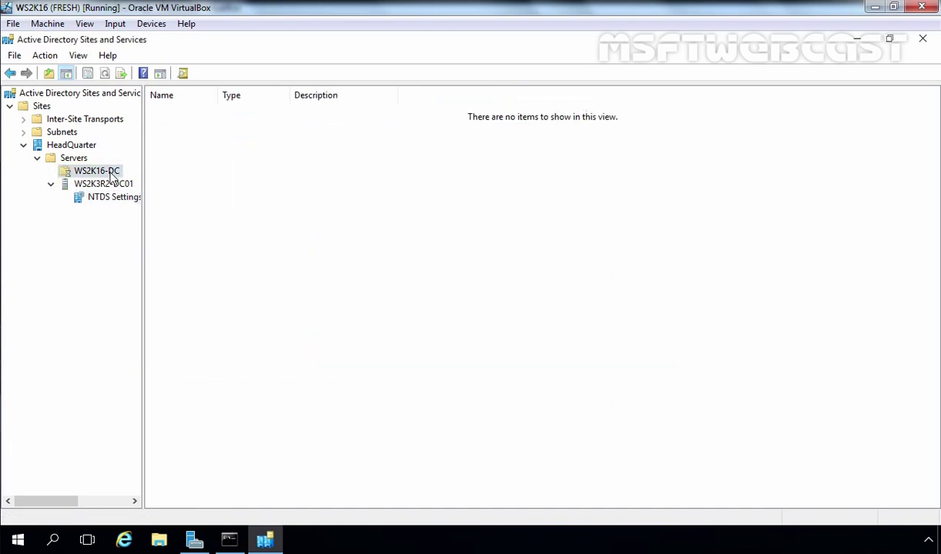
click(112, 184)
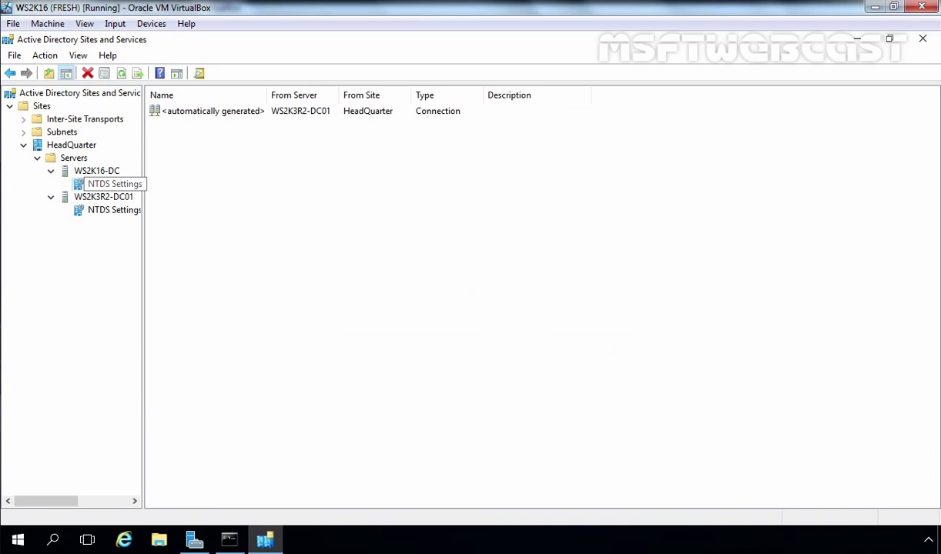
right_click(115, 189)
mouse_move(193, 251)
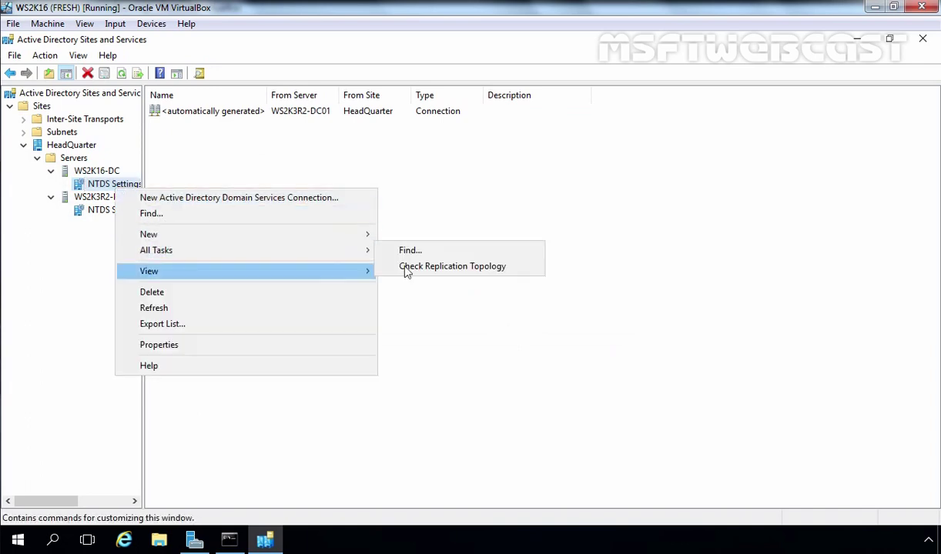
click(445, 267)
click(607, 351)
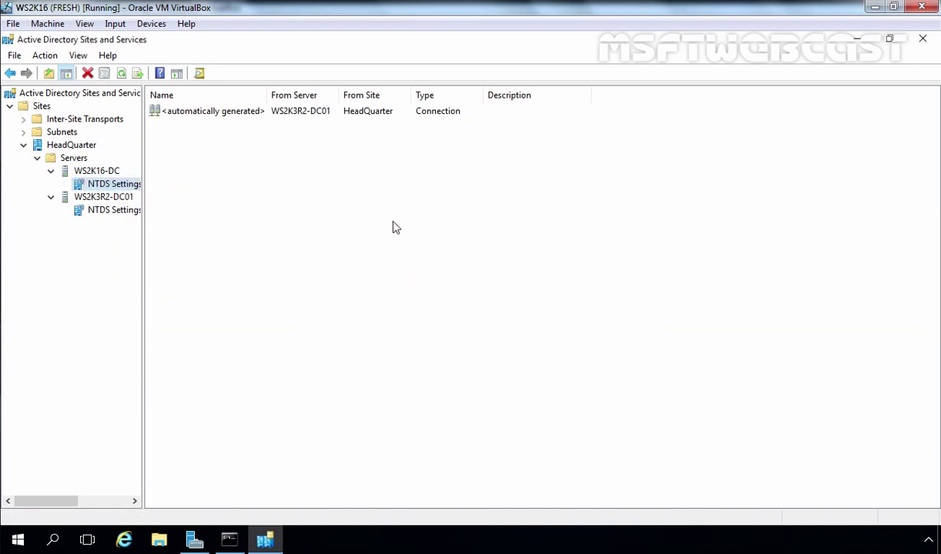
right_click(367, 208)
click(408, 285)
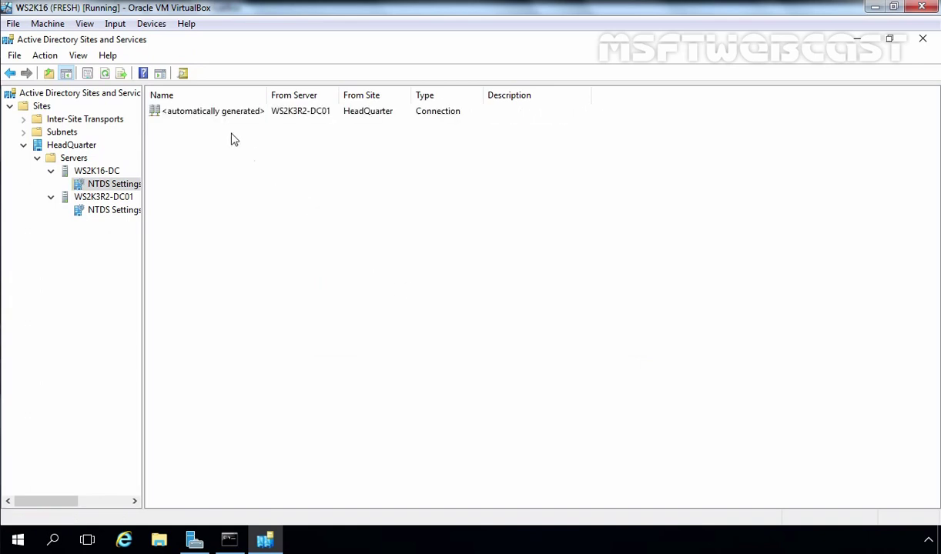
Step: Force replication over WS2K16-DC's connection from WS2K3R2-DC01 and close Active Directory Sites and Services
click(196, 112)
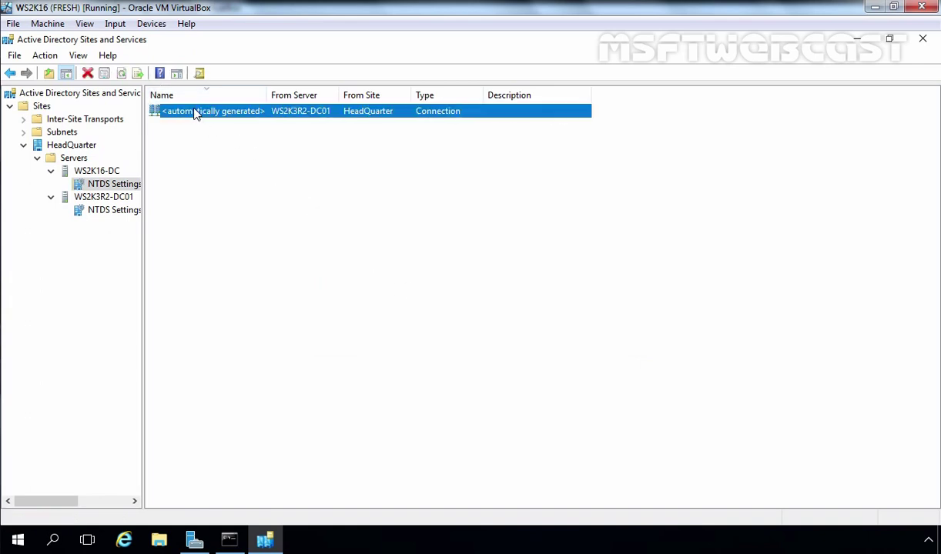
right_click(196, 113)
click(212, 132)
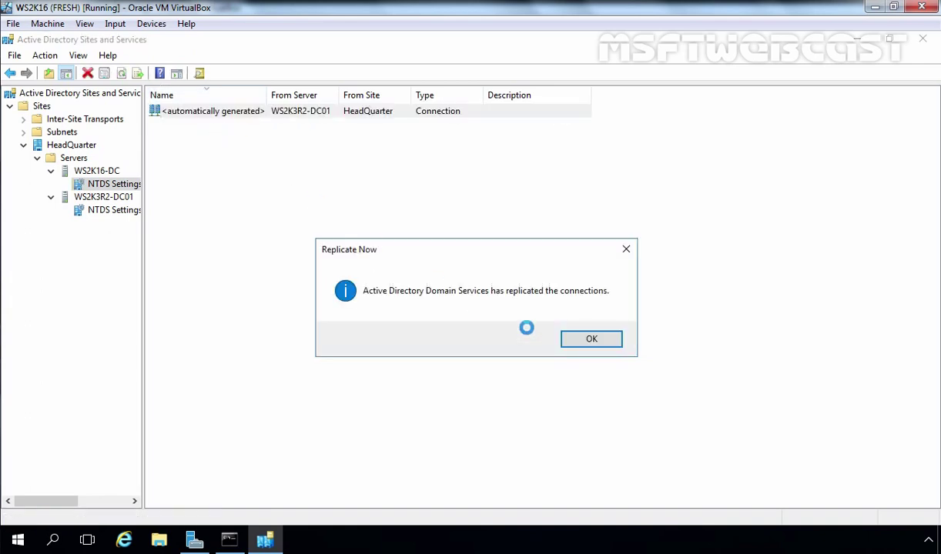
click(590, 338)
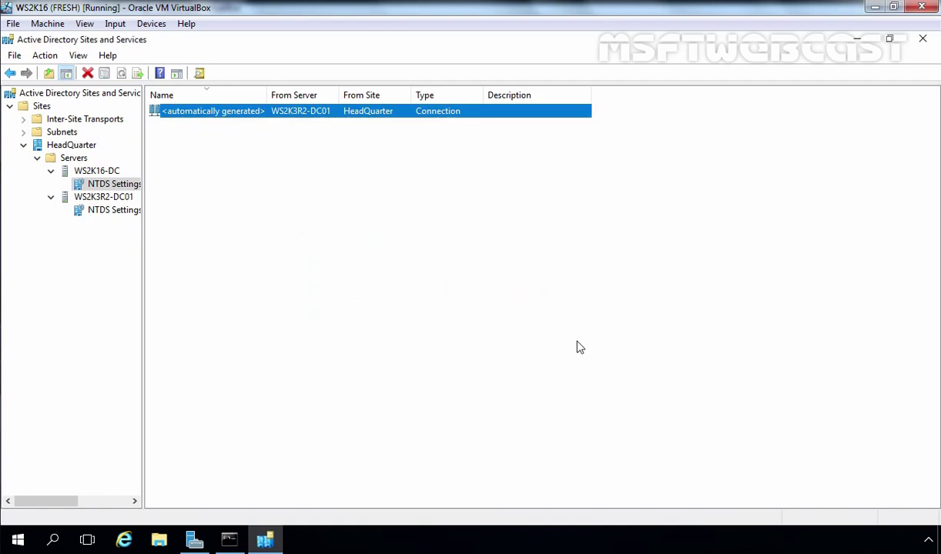
click(922, 42)
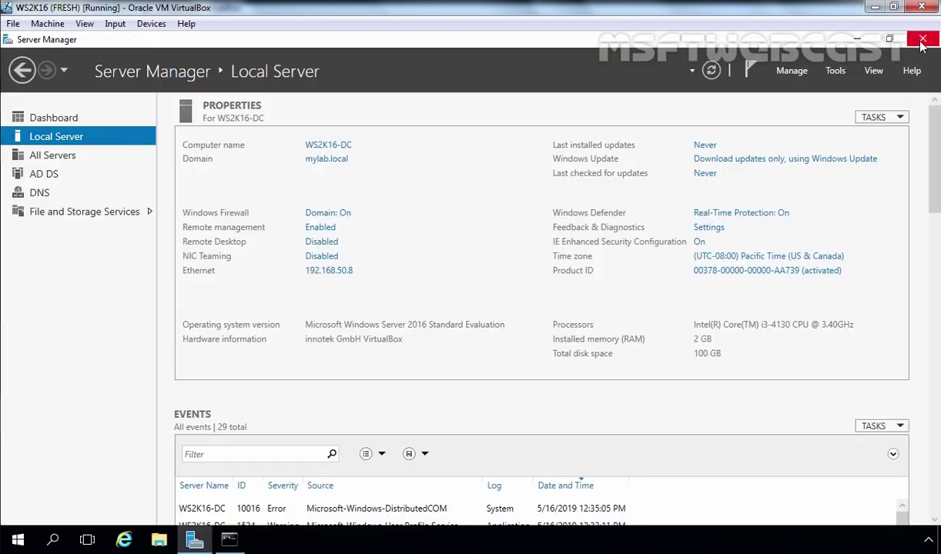
Step: Return to the administrator command prompt and rerun "netdom query fsmo" to list the current role holders
click(229, 541)
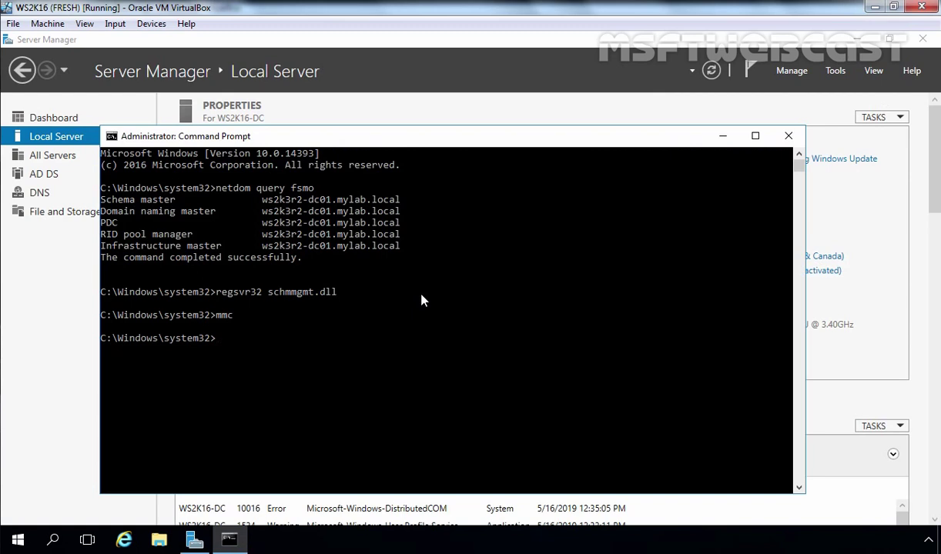
key(Up)
key(Up)
key(Up)
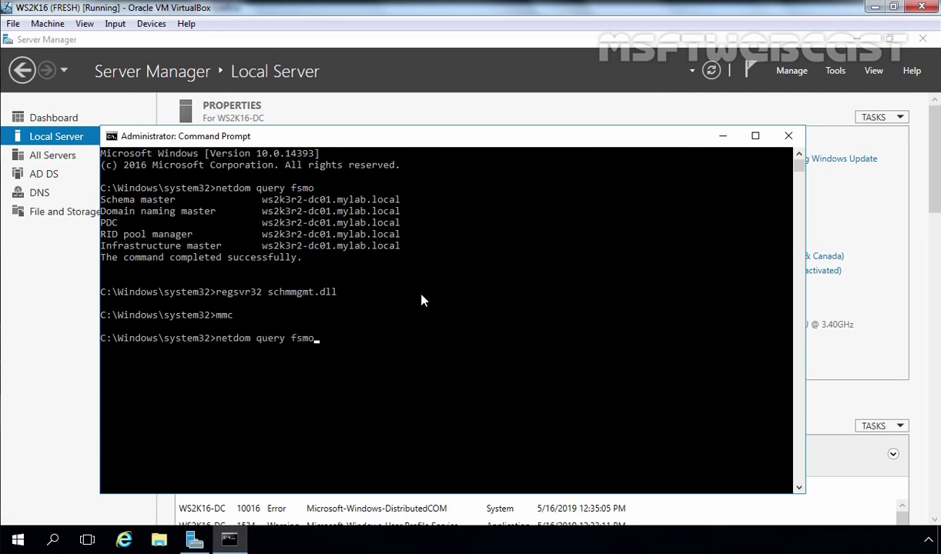
key(Return)
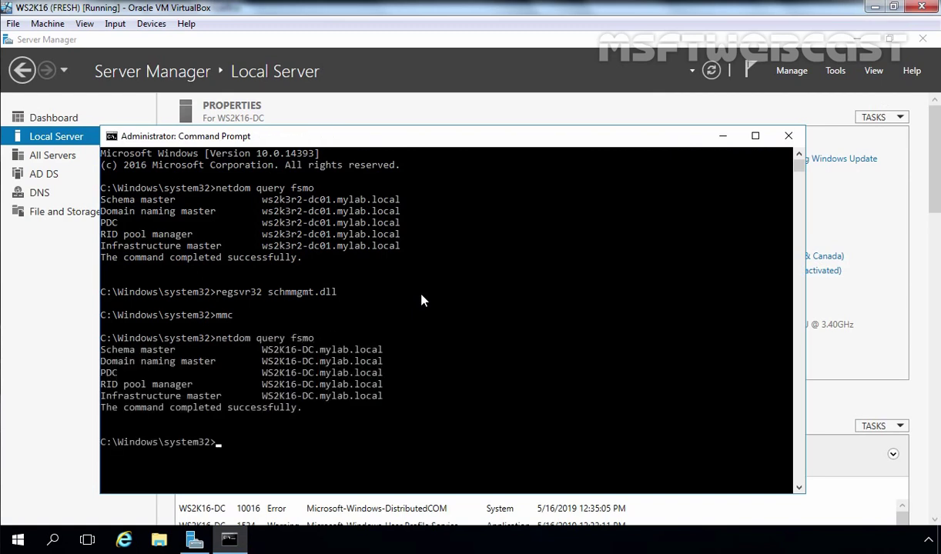
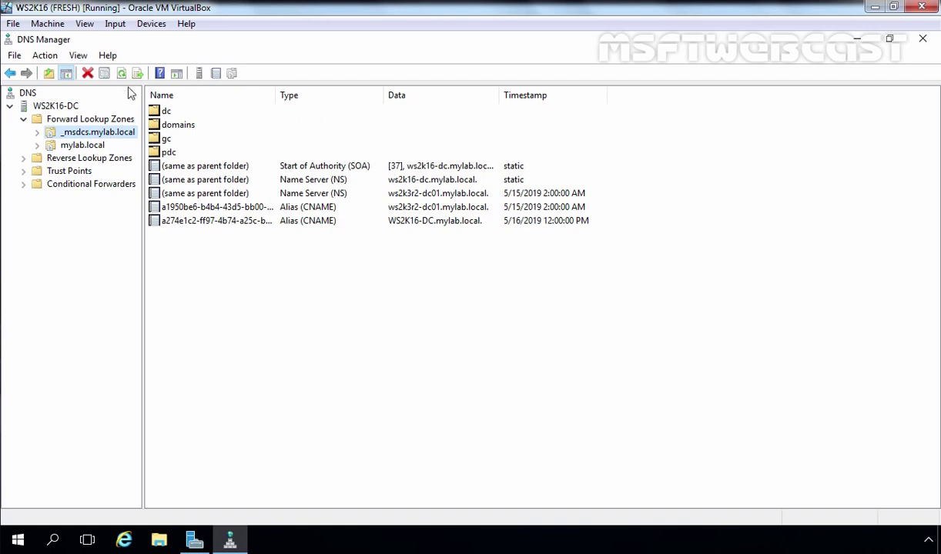
Step: Refresh the _msdcs.mylab.local forward lookup zone in DNS Manager to examine its records
click(122, 74)
click(385, 165)
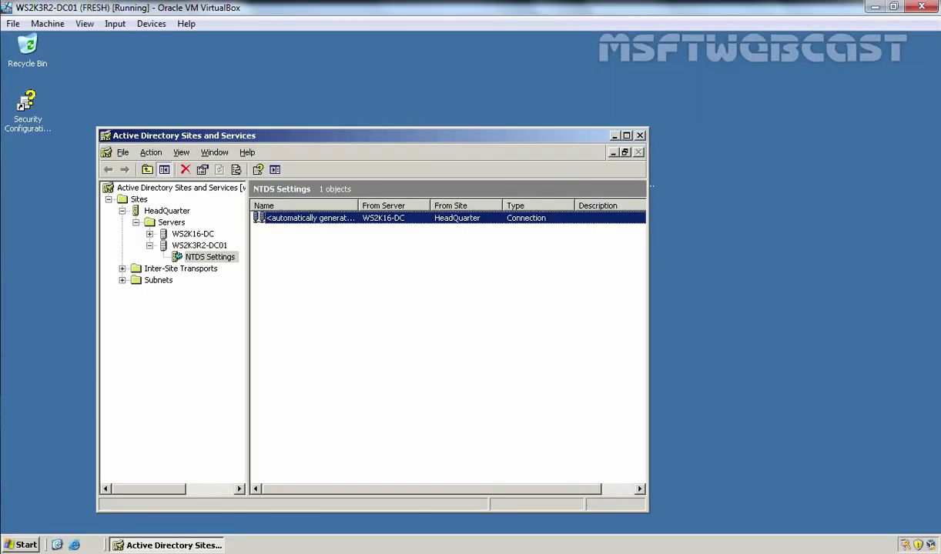
Step: Close Active Directory Sites and Services, then open DNS on WS2K3R2-DC01 and view the _msdcs.mylab.local forward lookup zone
click(640, 135)
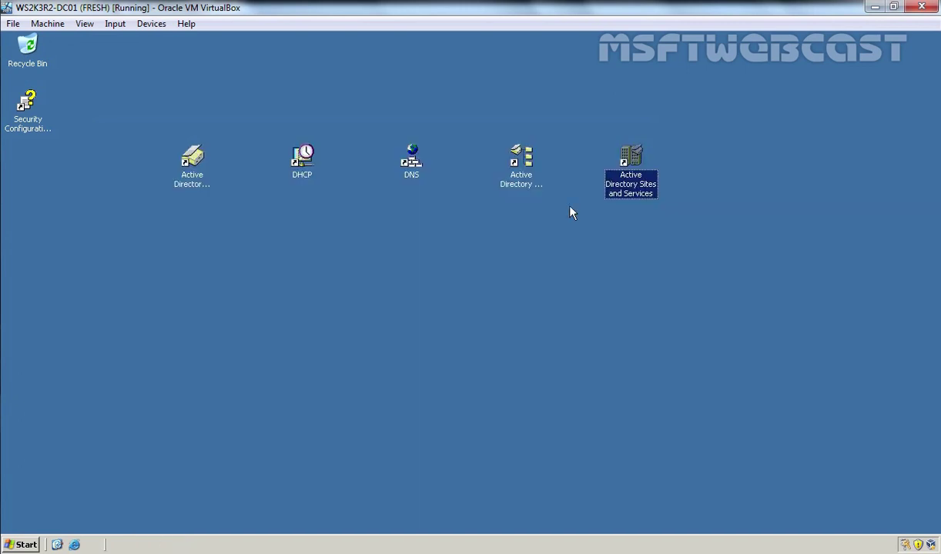
double_click(410, 162)
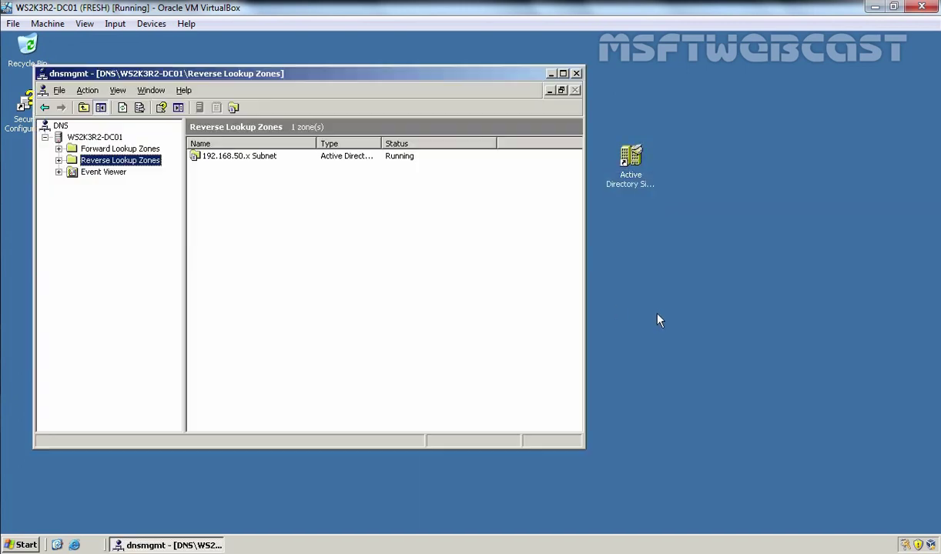
double_click(105, 149)
click(108, 160)
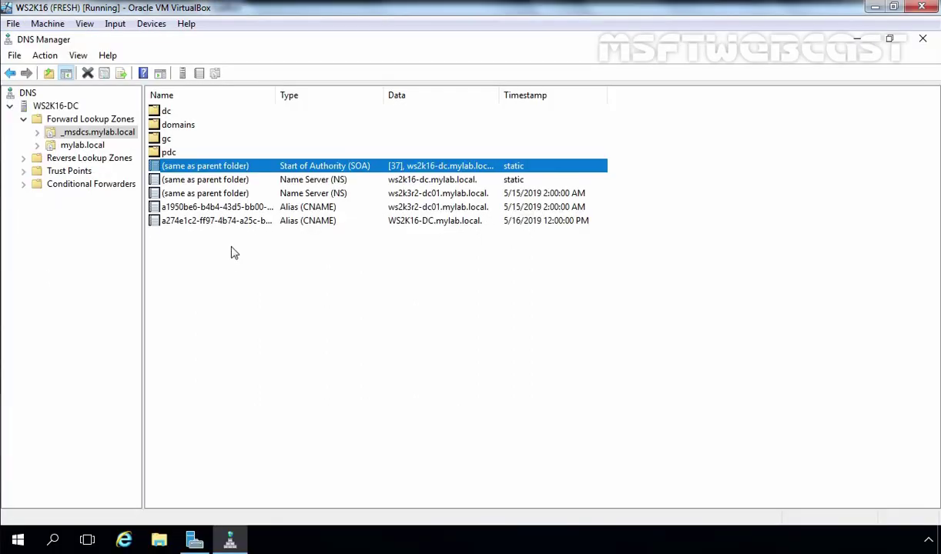
Step: Refresh the mylab.local forward lookup zone on WS2K16-DC and WS2K3R2-DC01, compare their records, and return to _msdcs.mylab.local
click(81, 145)
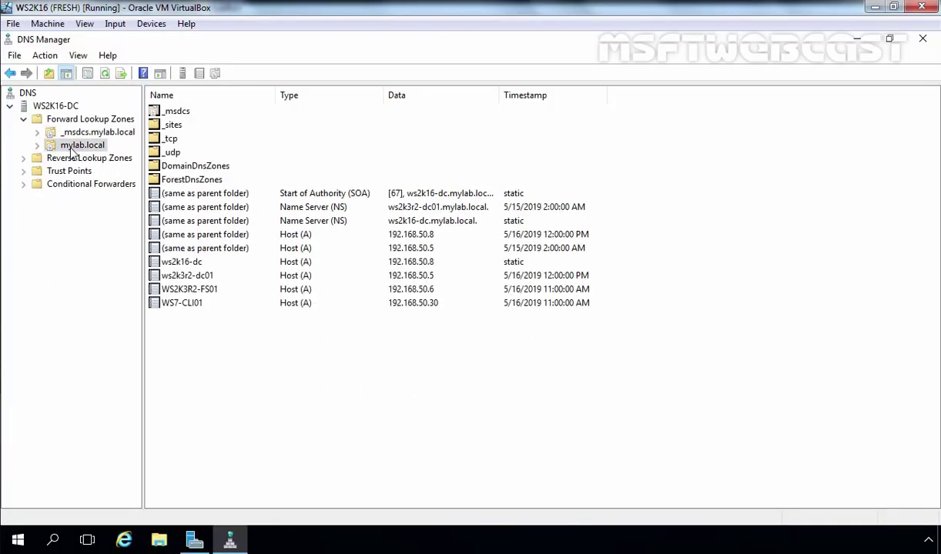
click(104, 74)
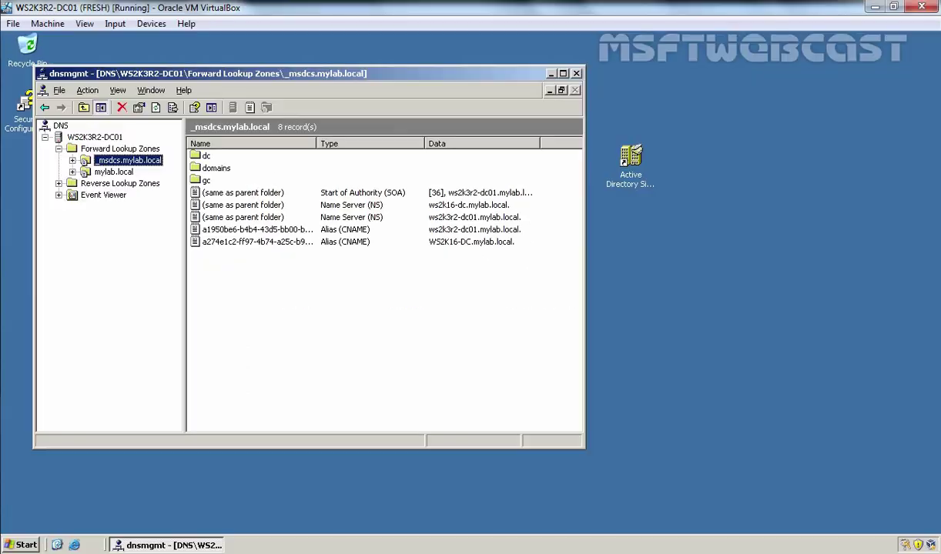
click(114, 171)
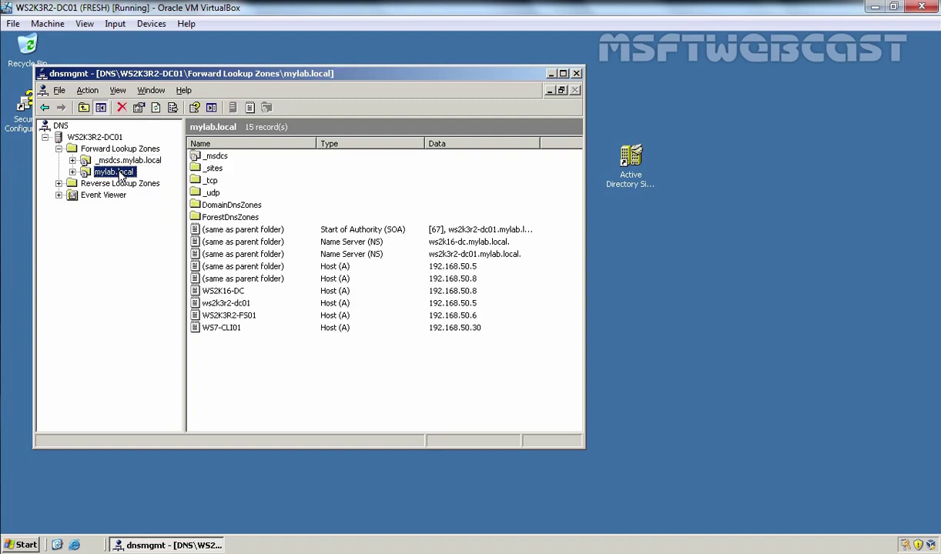
click(155, 108)
click(119, 161)
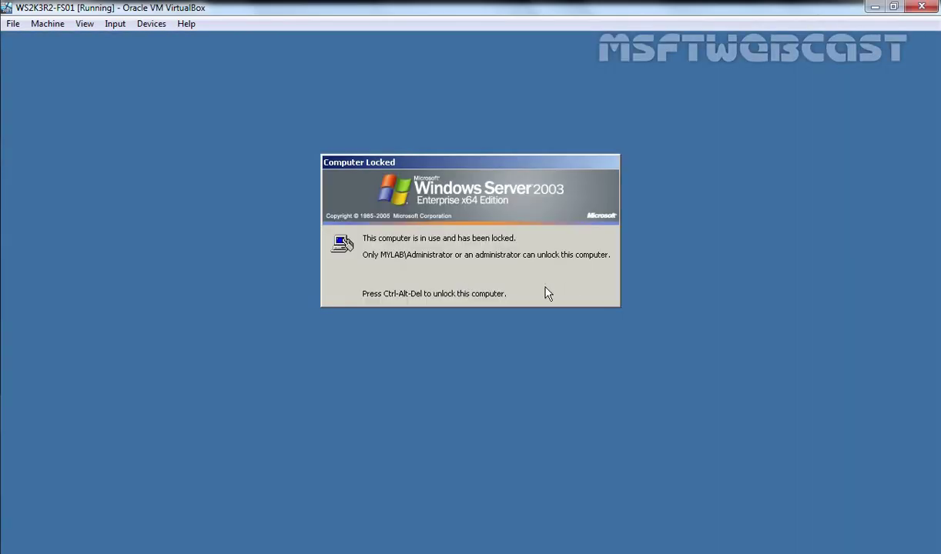
Step: Switch to WS2K3R2-FS01, unlock it with the administrator account password, and open the E: drive
key(ctrl+alt+Delete)
text(******)
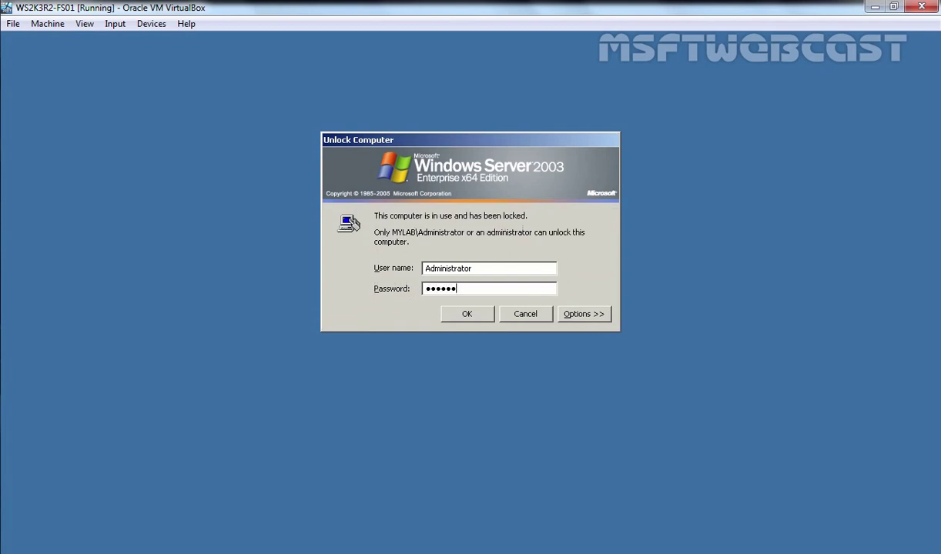
key(Return)
key(super+r)
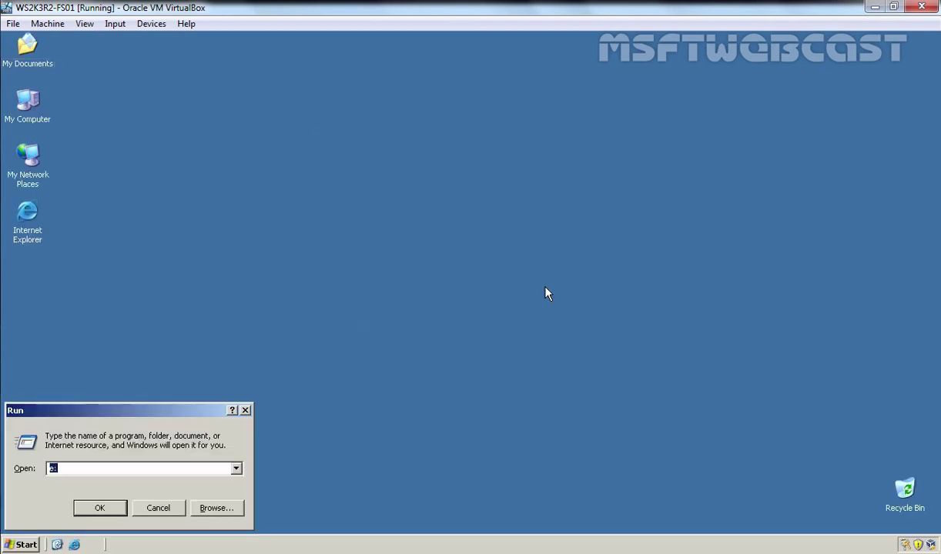
text(E:\)
key(Return)
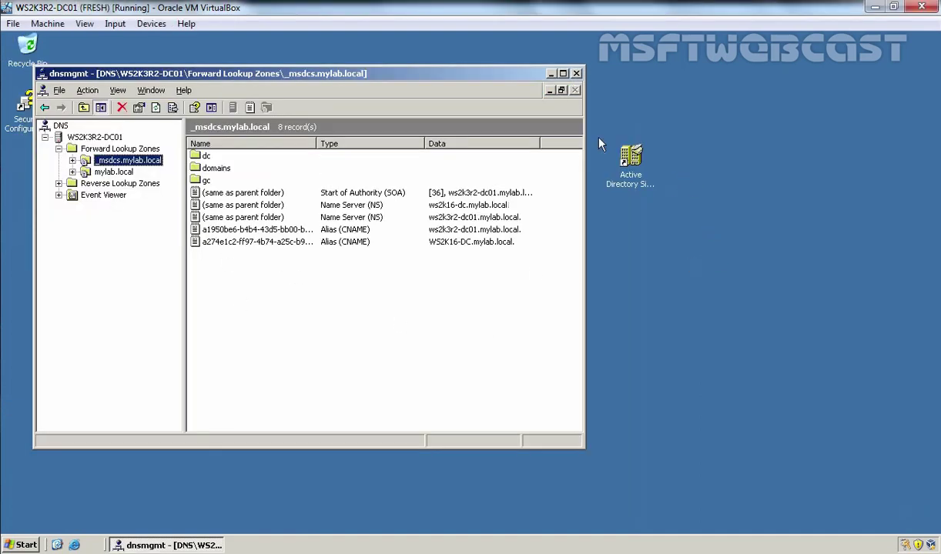
Step: On WS2K3R2-DC01, open Active Directory Users and Computers and view the Group Policy links of the HR organizational unit under DELHI
click(551, 73)
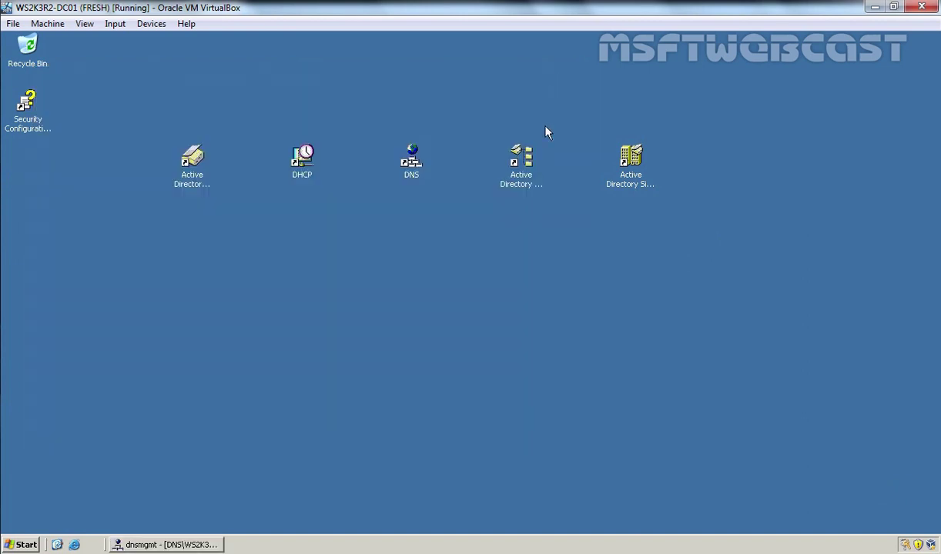
click(194, 184)
key(Return)
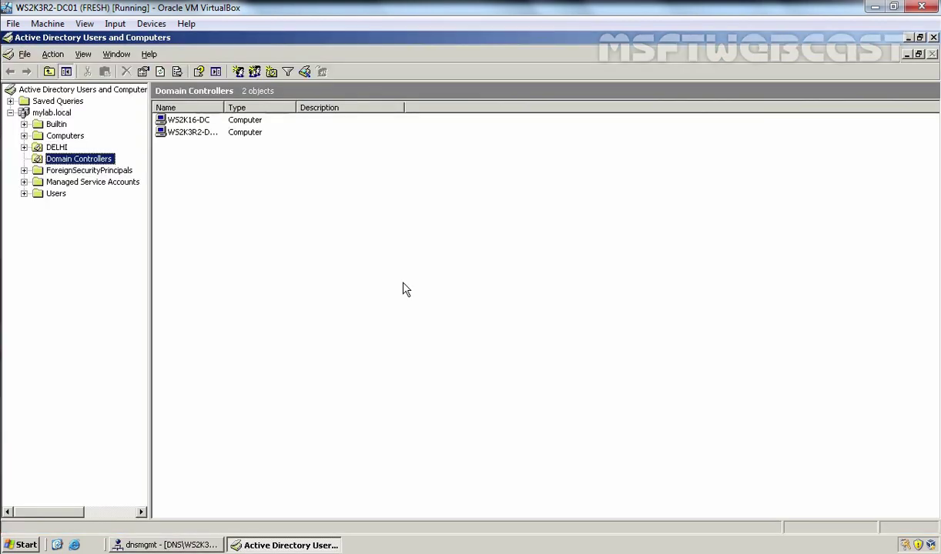
double_click(52, 149)
click(66, 159)
right_click(67, 160)
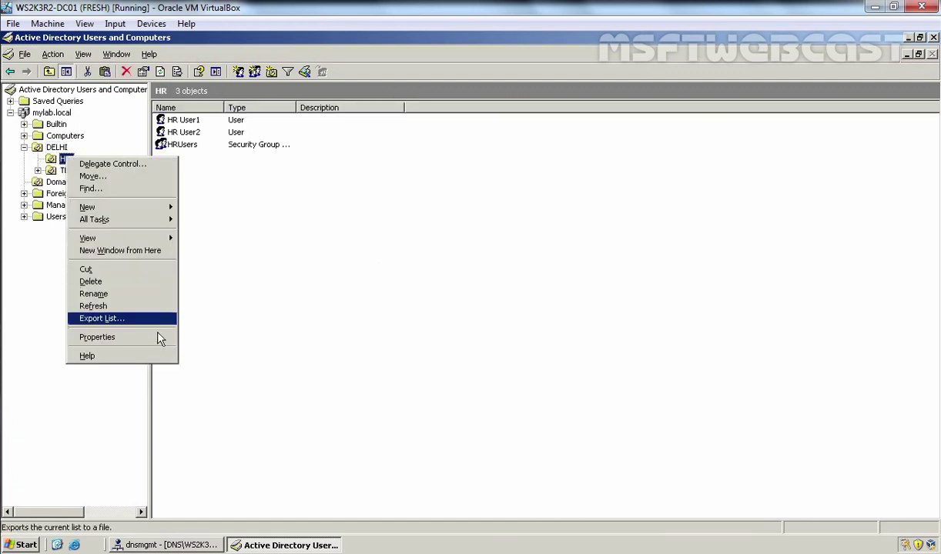
click(156, 337)
click(464, 150)
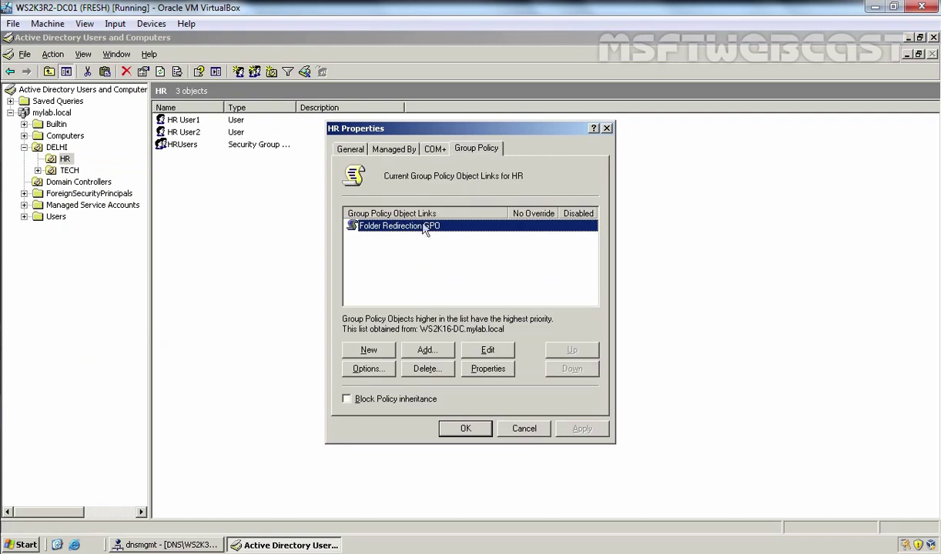
Step: Review the My Documents redirection target under User Configuration in Folder Redirection GPO, then close the policy editor and the HR properties
click(487, 351)
click(139, 231)
double_click(140, 231)
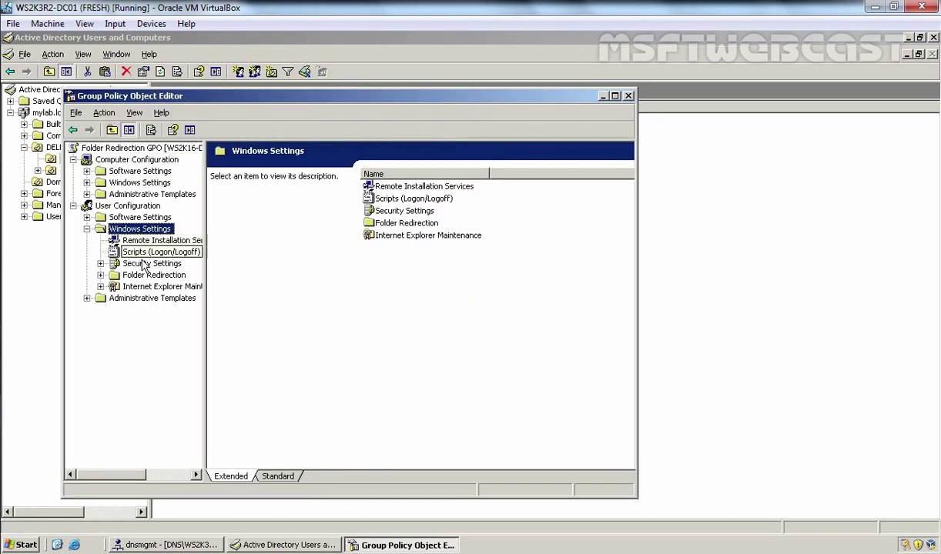
double_click(150, 275)
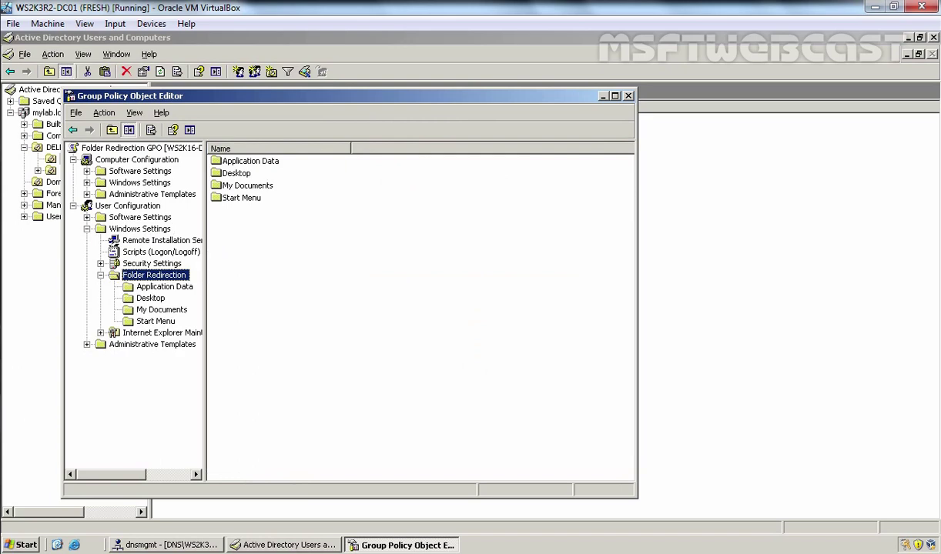
click(162, 310)
right_click(163, 310)
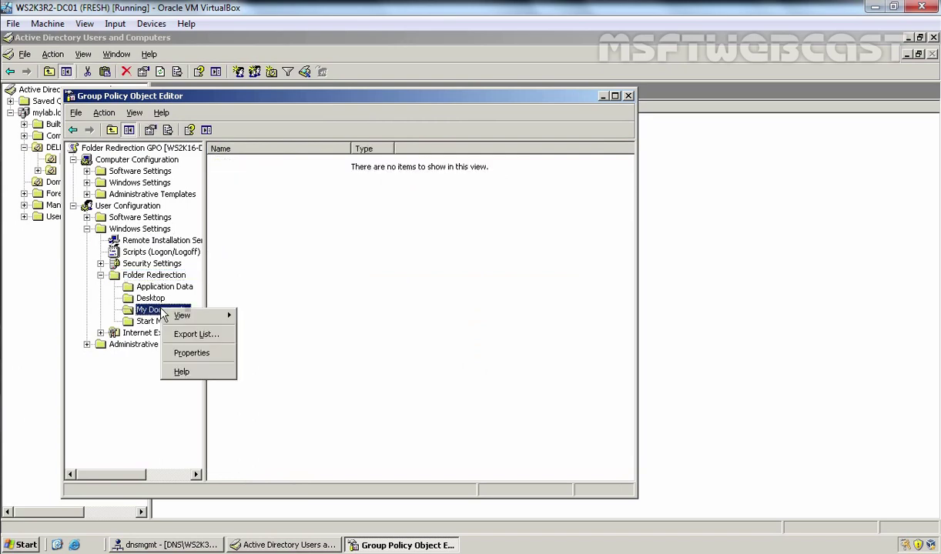
click(192, 351)
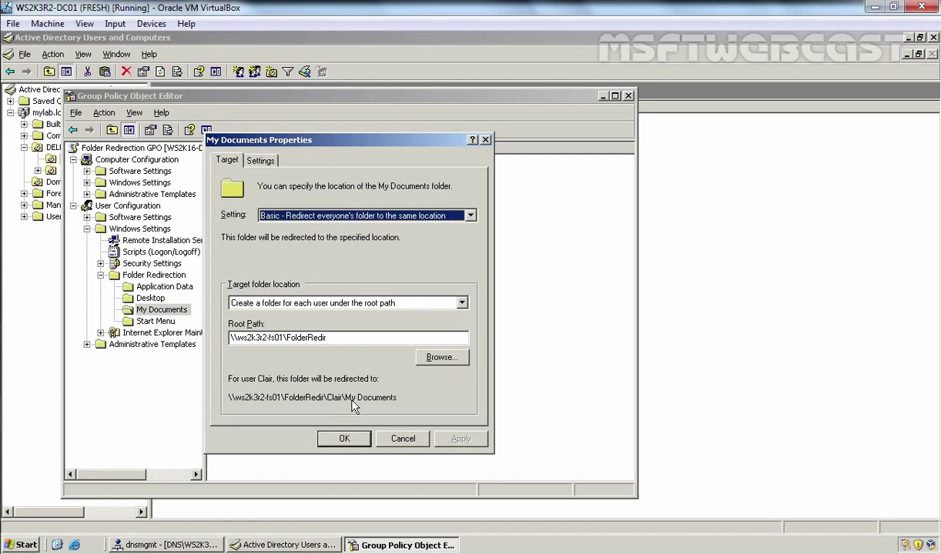
click(338, 440)
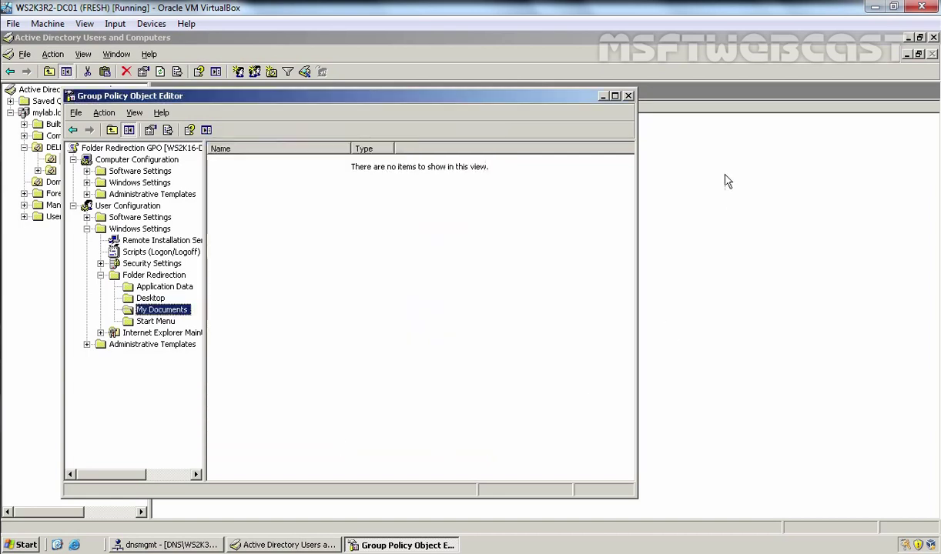
click(628, 96)
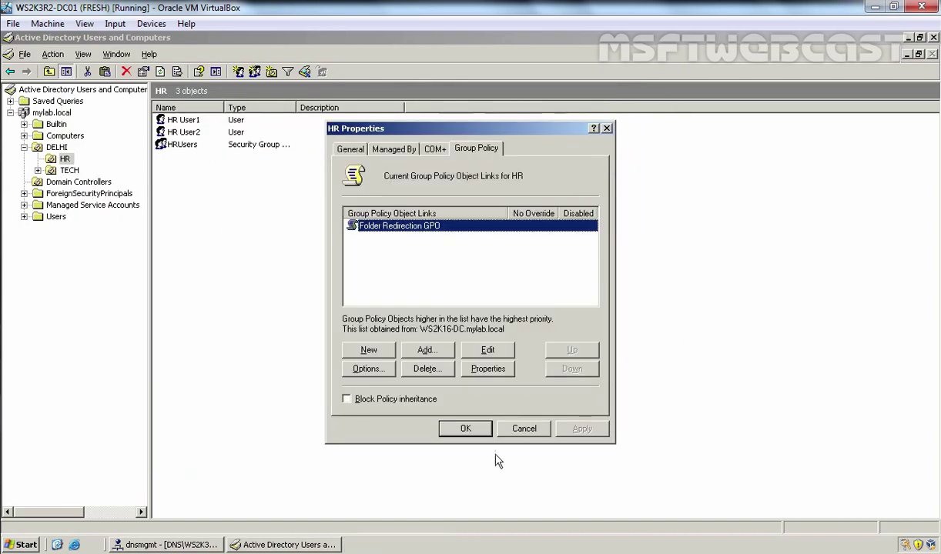
click(466, 429)
Step: Open the properties of Tech User1 in the TECH organizational unit to review the account's settings
click(70, 170)
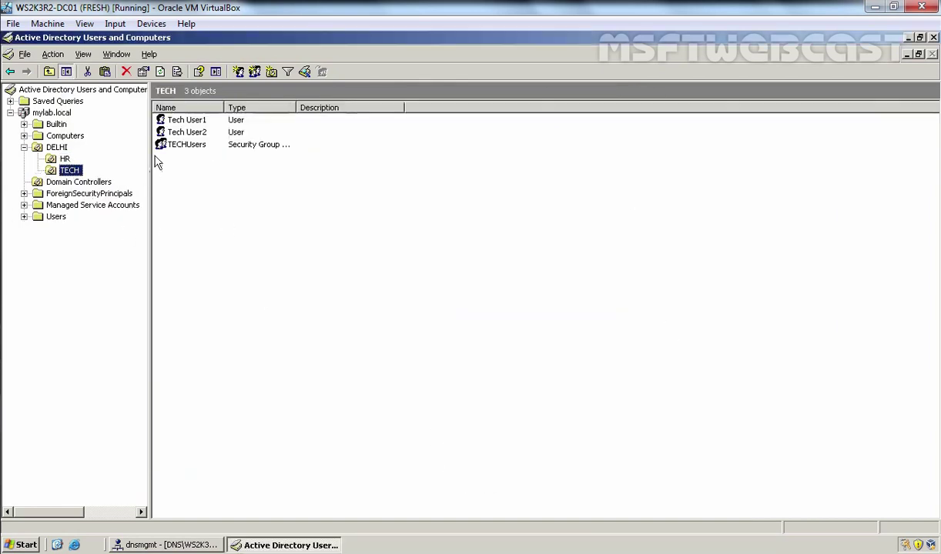
double_click(184, 121)
click(468, 173)
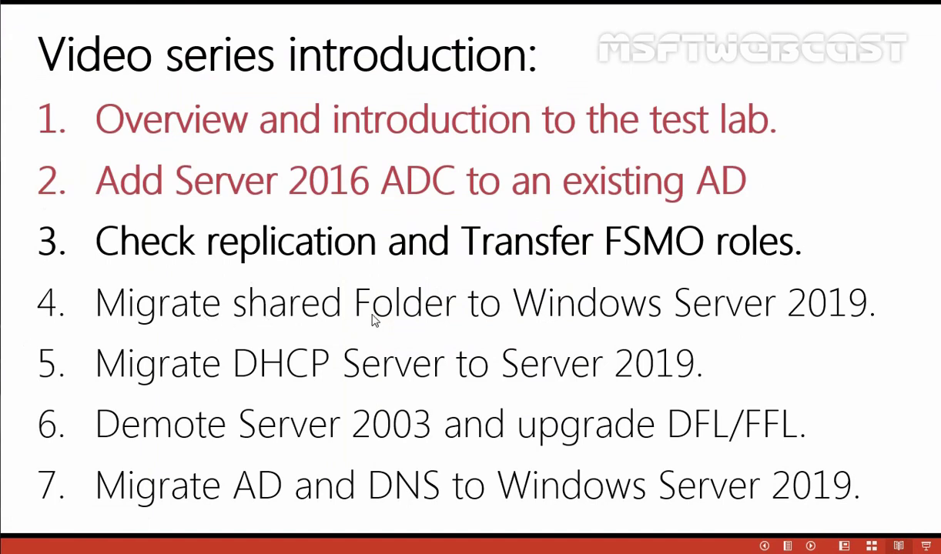
click(529, 324)
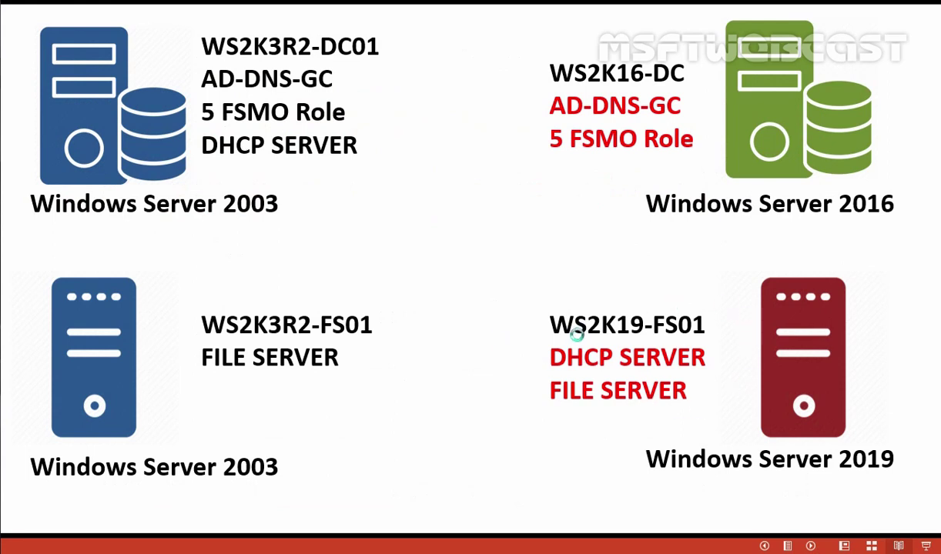